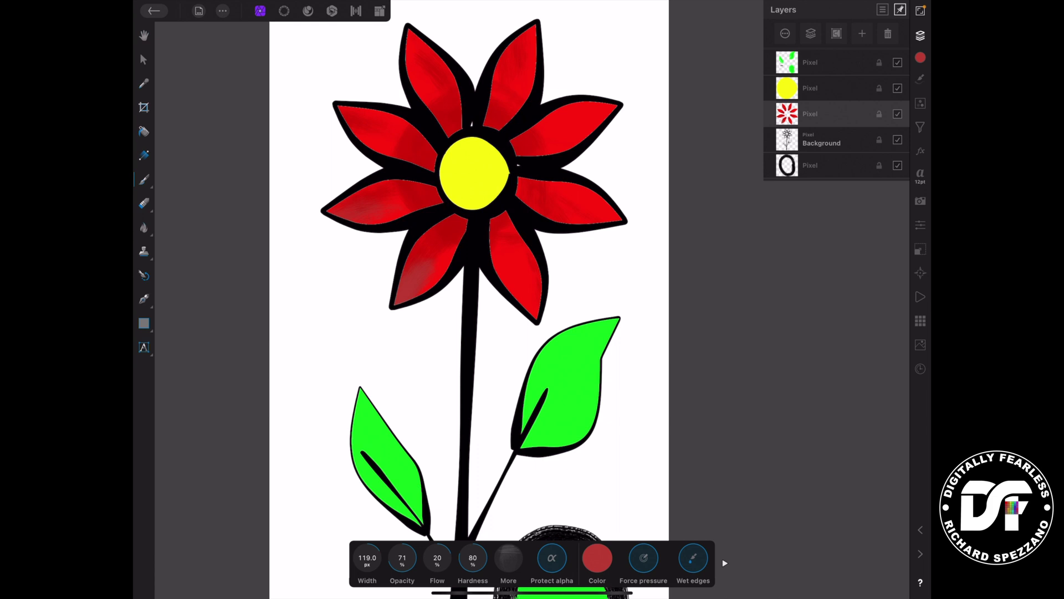
# Pick a pale pink brush colour and paint highlight strokes on the flower's lower-left, left and upper-left petals.
pyautogui.click(597, 558)
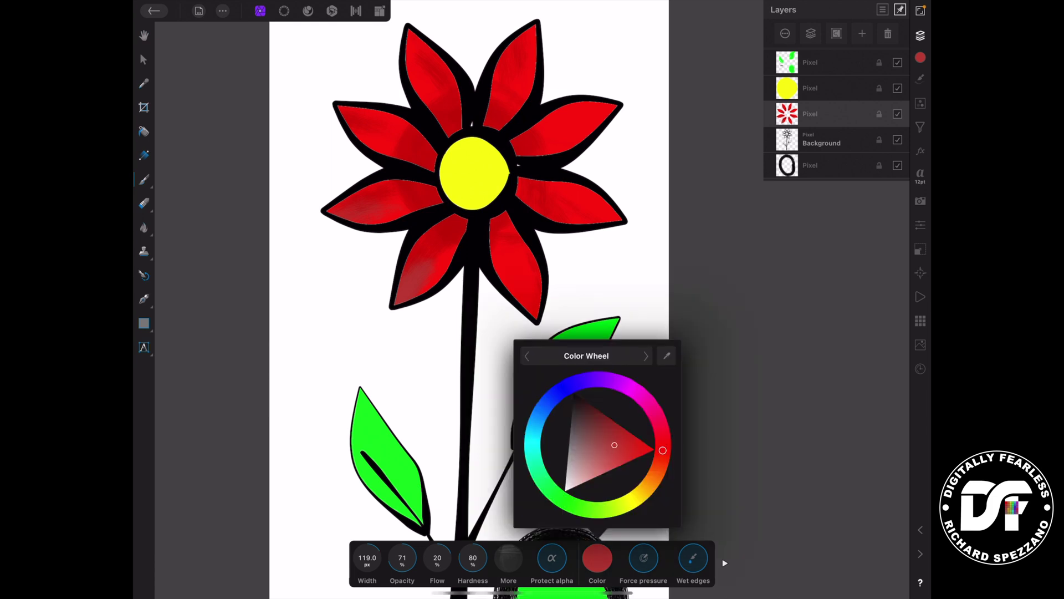
pyautogui.click(589, 463)
pyautogui.moveTo(402, 294); pyautogui.dragTo(435, 262)
pyautogui.moveTo(391, 194); pyautogui.dragTo(332, 209)
pyautogui.moveTo(393, 139); pyautogui.dragTo(354, 123)
pyautogui.moveTo(356, 226); pyautogui.dragTo(382, 199)
# Enlarge the brush width to 167.4 px and paint pale pink highlights from the tips of the petals around the flower.
pyautogui.moveTo(367, 560); pyautogui.dragTo(396, 560)
pyautogui.moveTo(541, 345); pyautogui.dragTo(518, 255)
pyautogui.moveTo(442, 234); pyautogui.dragTo(390, 341)
pyautogui.moveTo(360, 127)
pyautogui.mouseDown()
pyautogui.moveTo(311, 95)
pyautogui.moveTo(325, 107)
pyautogui.mouseUp()
pyautogui.moveTo(421, 94); pyautogui.dragTo(380, 11)
pyautogui.moveTo(422, 45); pyautogui.dragTo(449, 127)
pyautogui.moveTo(514, 95); pyautogui.dragTo(535, 22)
pyautogui.moveTo(548, 144); pyautogui.dragTo(600, 115)
pyautogui.moveTo(589, 216); pyautogui.dragTo(620, 204)
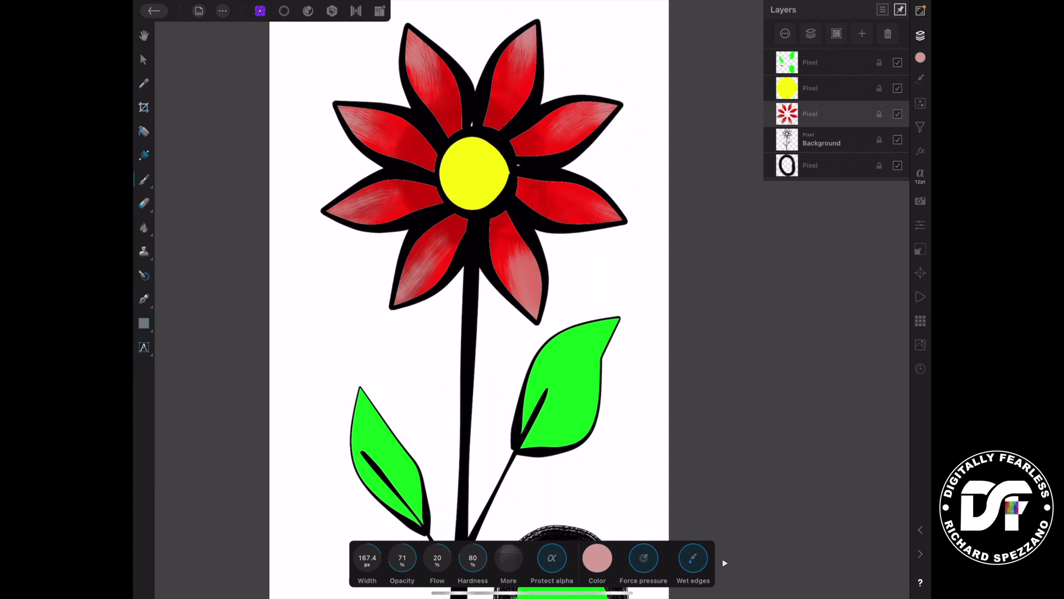
# Switch the paint brush to one from the Textures category.
pyautogui.click(920, 78)
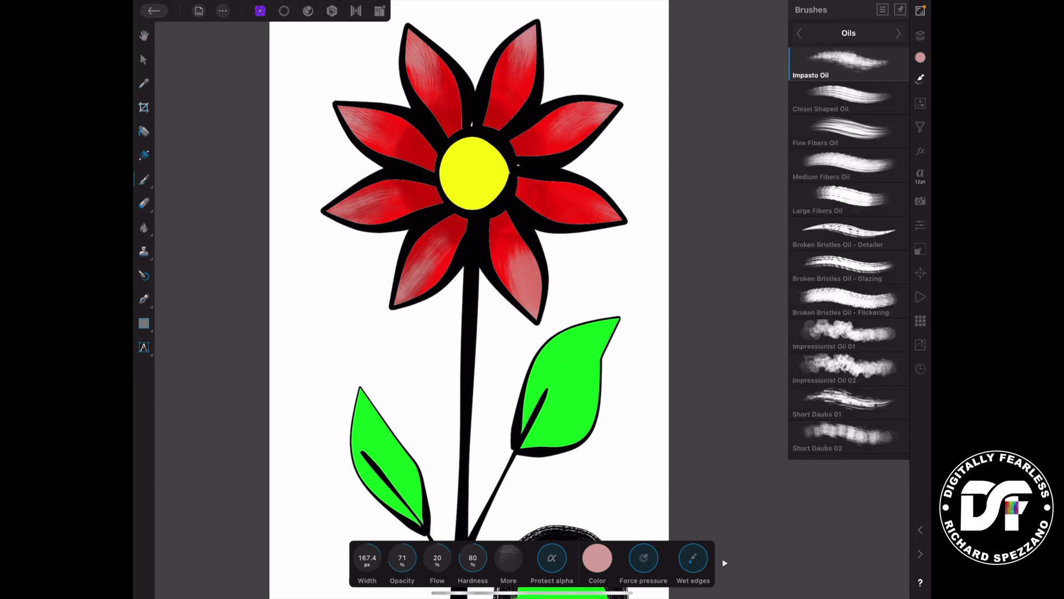
pyautogui.click(849, 33)
pyautogui.moveTo(677, 283); pyautogui.dragTo(642, 140)
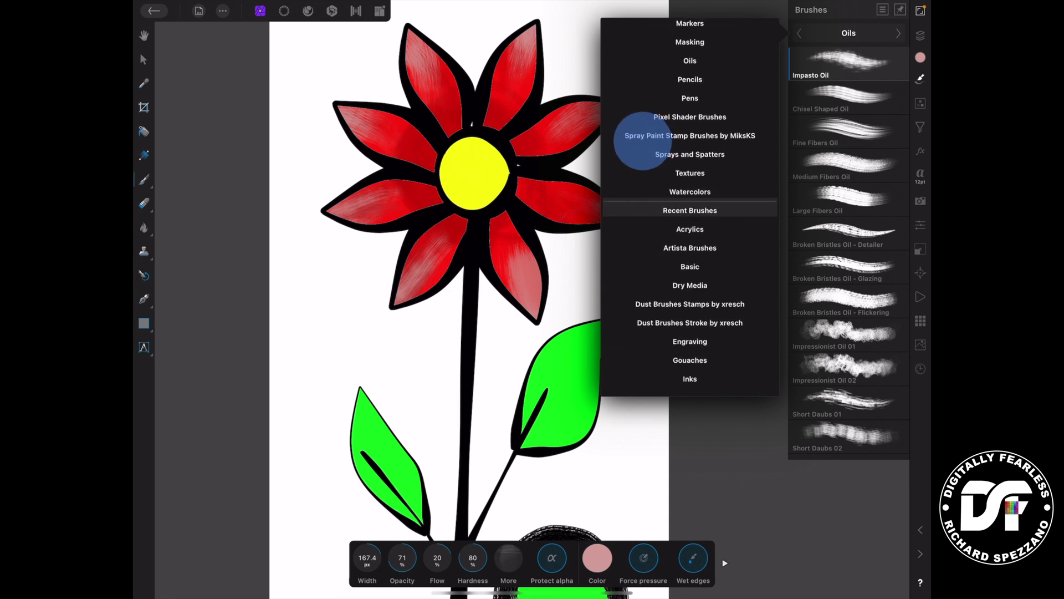
pyautogui.click(689, 208)
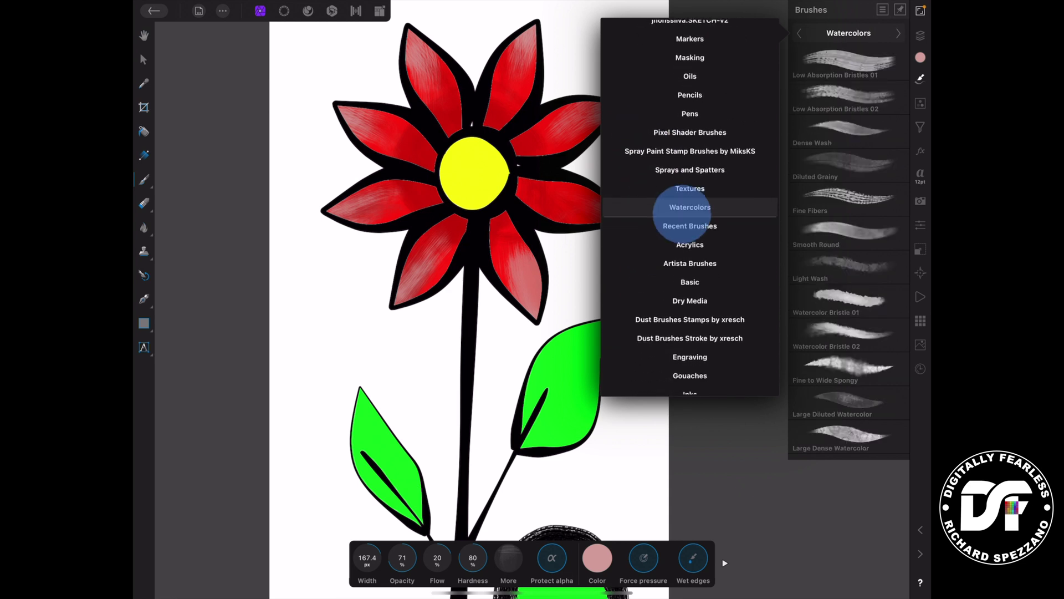
pyautogui.moveTo(682, 213); pyautogui.dragTo(682, 232)
pyautogui.click(690, 207)
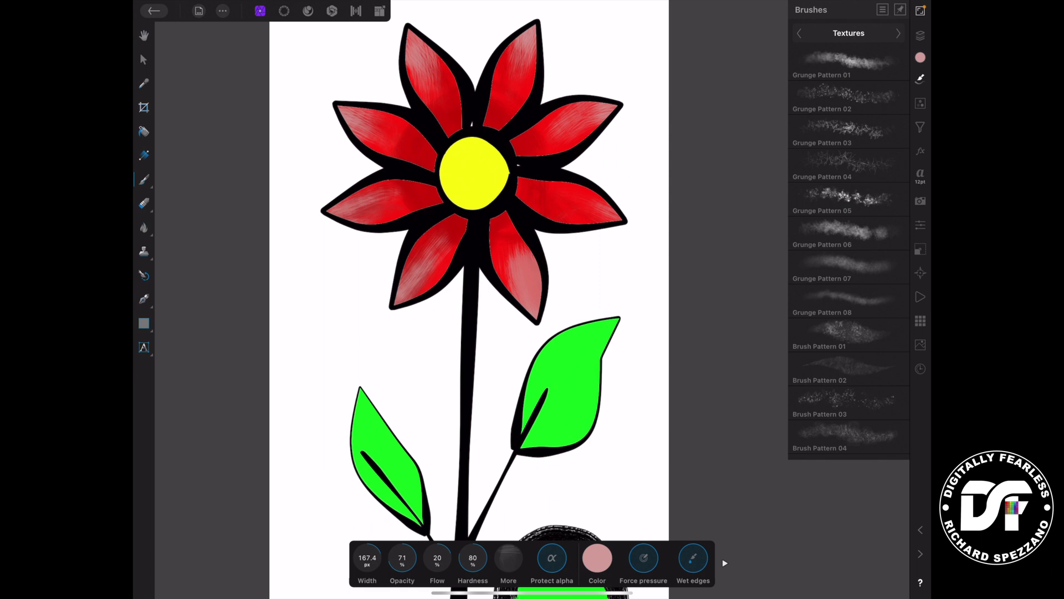
pyautogui.click(533, 299)
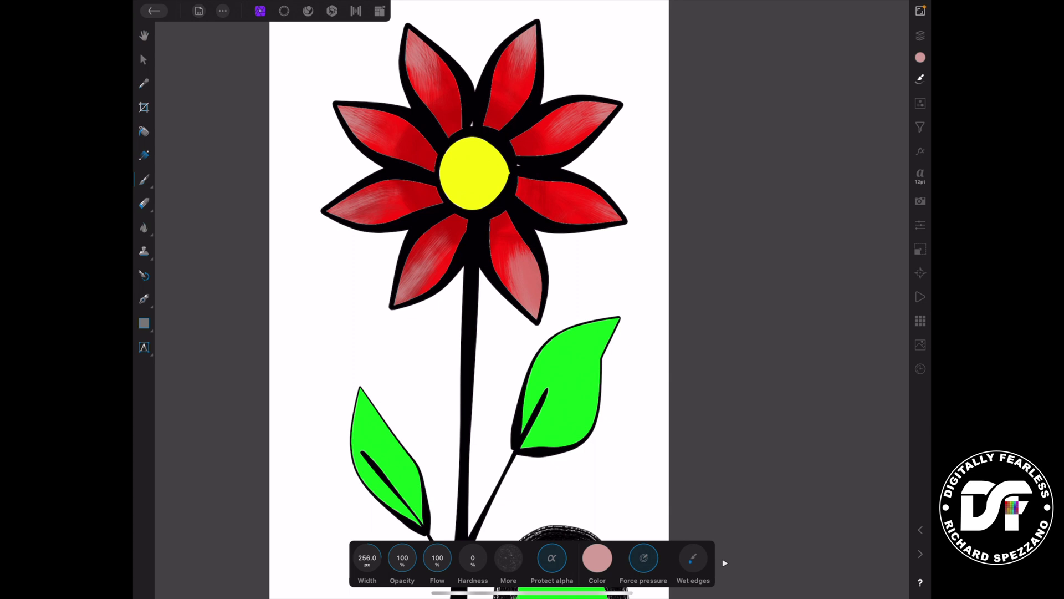
# Sample the leaf's bright green and darken it to a deeper green as the brush colour.
pyautogui.moveTo(572, 350); pyautogui.dragTo(583, 310)
pyautogui.click(597, 558)
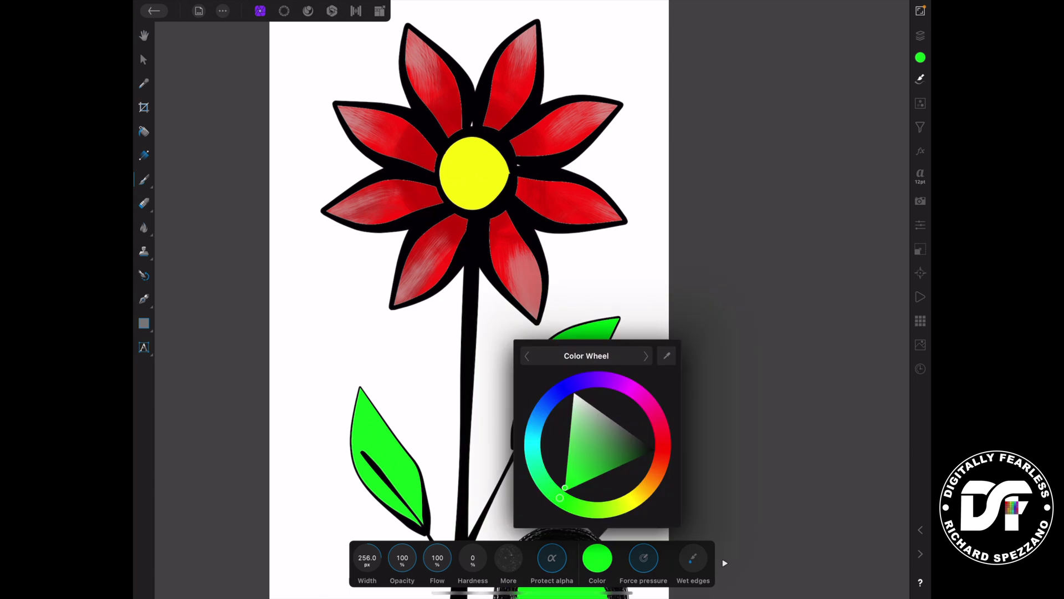
pyautogui.click(589, 474)
pyautogui.moveTo(589, 474); pyautogui.dragTo(601, 472)
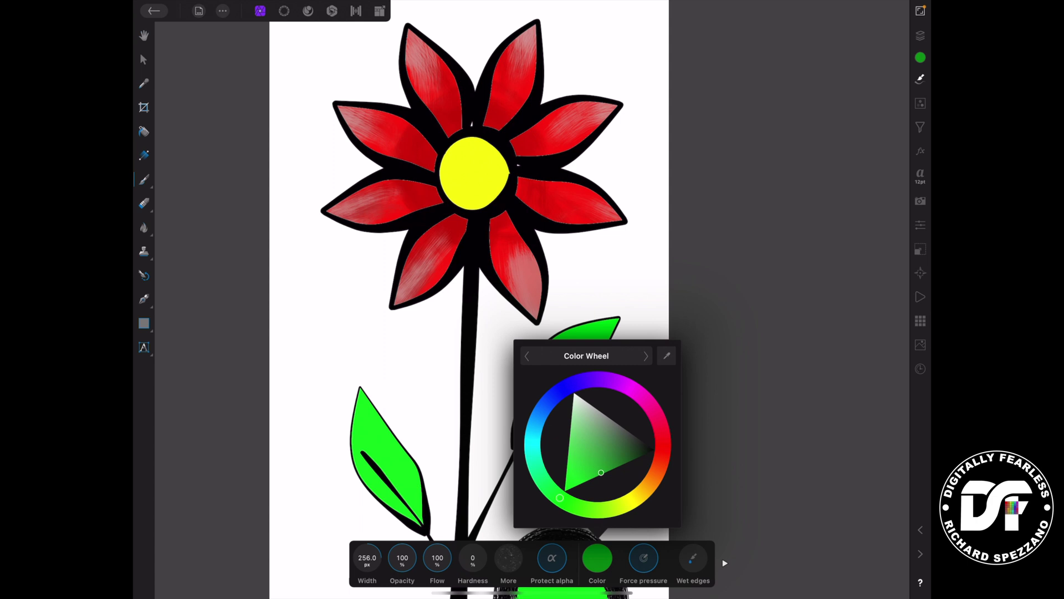
# Paint dark green texture over both leaves on the green fill layer with a 253.6 px brush.
pyautogui.click(921, 35)
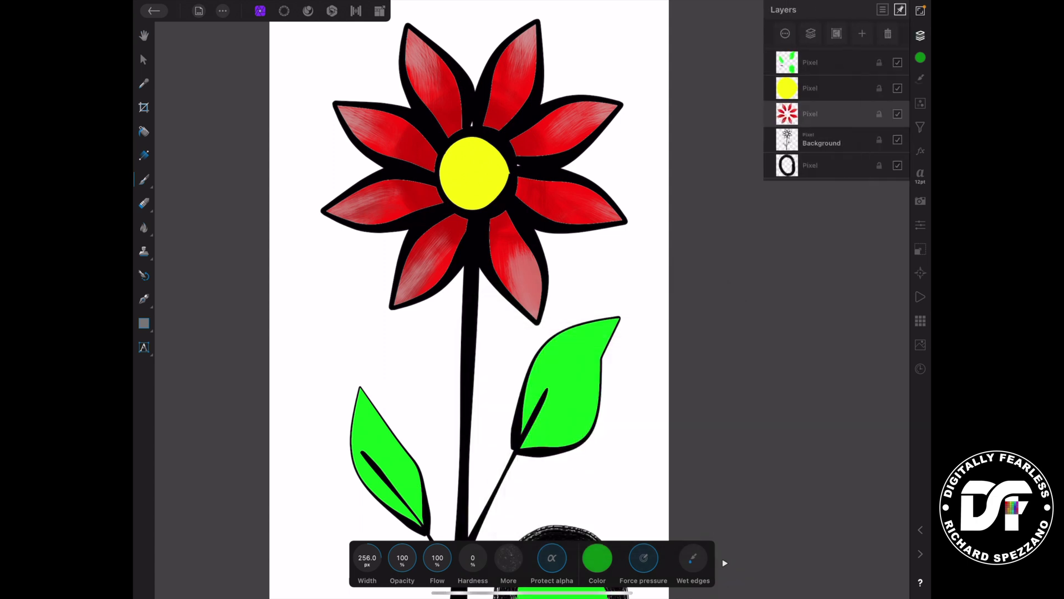
pyautogui.click(826, 62)
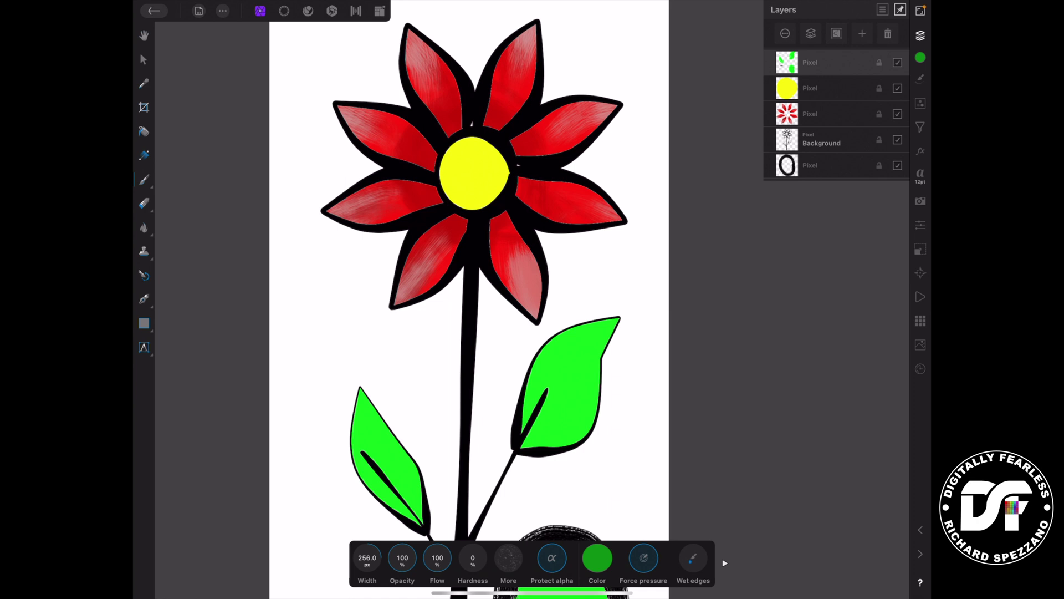
pyautogui.moveTo(367, 560); pyautogui.dragTo(366, 563)
pyautogui.moveTo(380, 470)
pyautogui.mouseDown()
pyautogui.moveTo(337, 385)
pyautogui.moveTo(354, 388)
pyautogui.moveTo(406, 511)
pyautogui.mouseUp()
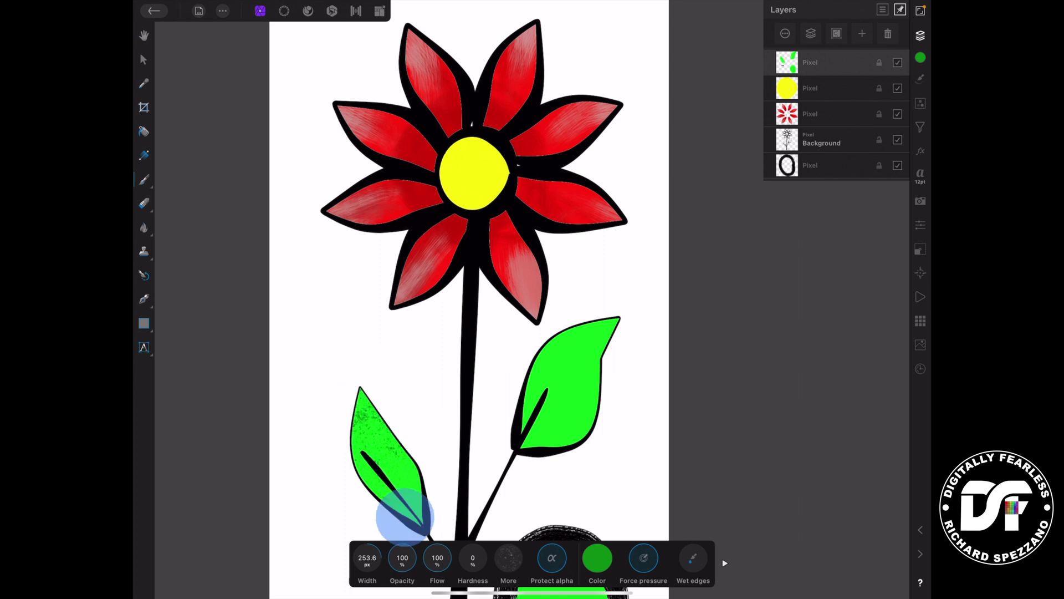
pyautogui.moveTo(621, 330)
pyautogui.mouseDown()
pyautogui.moveTo(558, 368)
pyautogui.moveTo(608, 333)
pyautogui.moveTo(533, 439)
pyautogui.moveTo(509, 406)
pyautogui.moveTo(556, 386)
pyautogui.mouseUp()
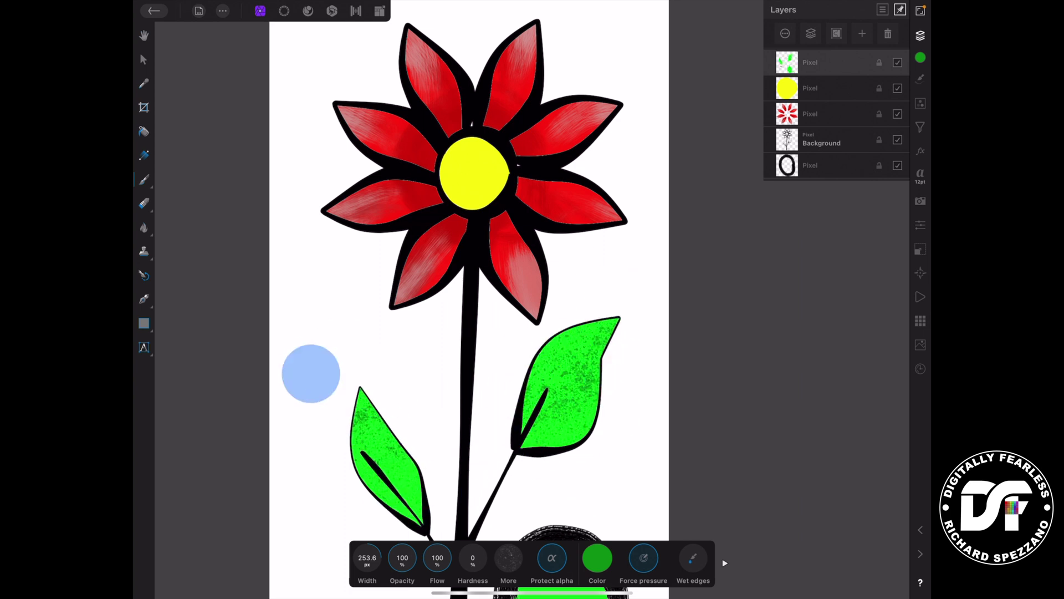
pyautogui.press('Tab')
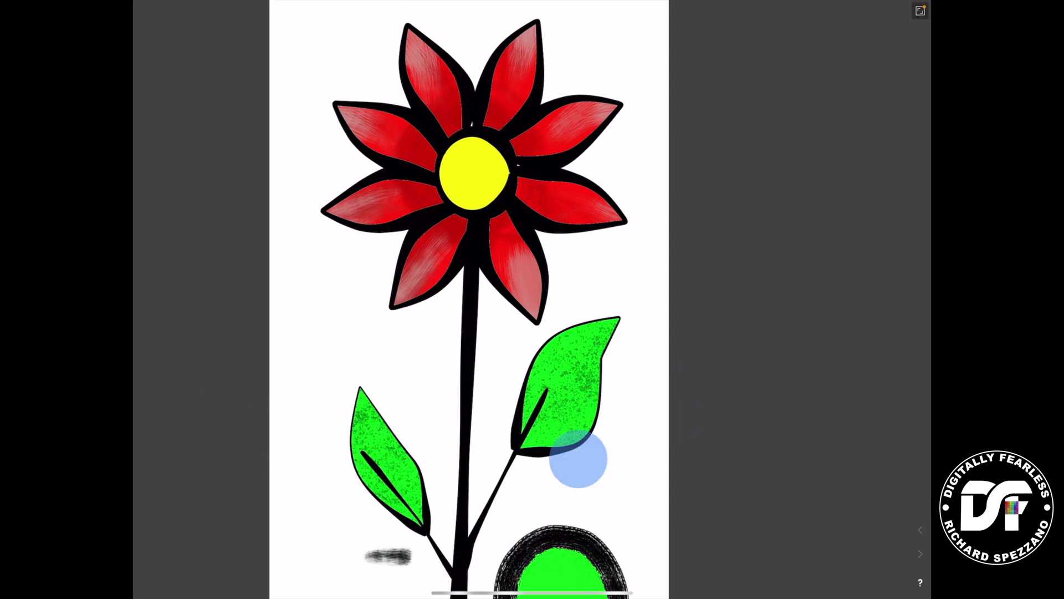
pyautogui.press('Tab')
pyautogui.scroll(-5, 659, 286)
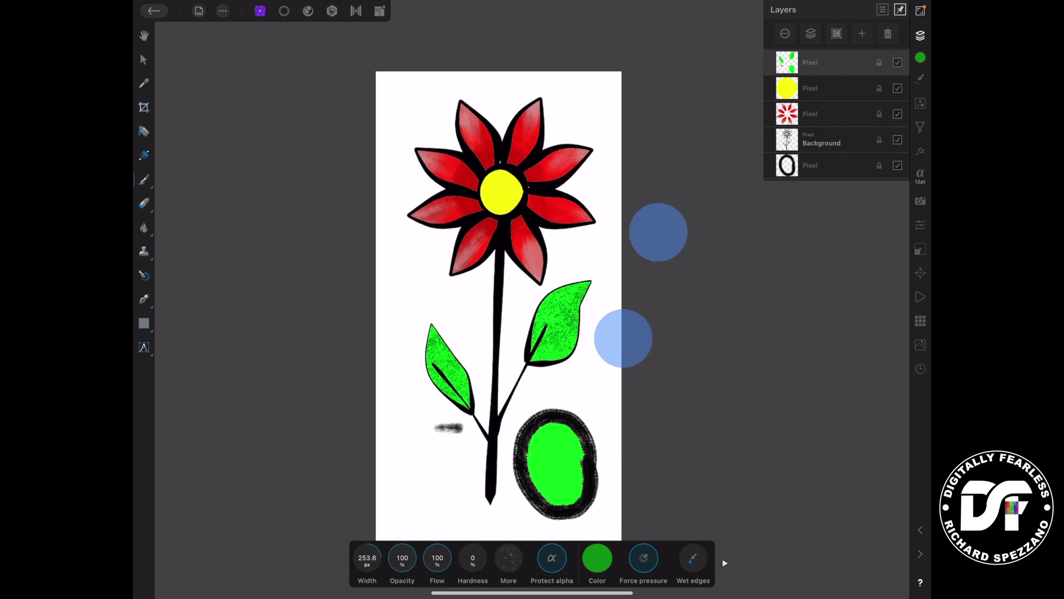
pyautogui.scroll(1, 641, 285)
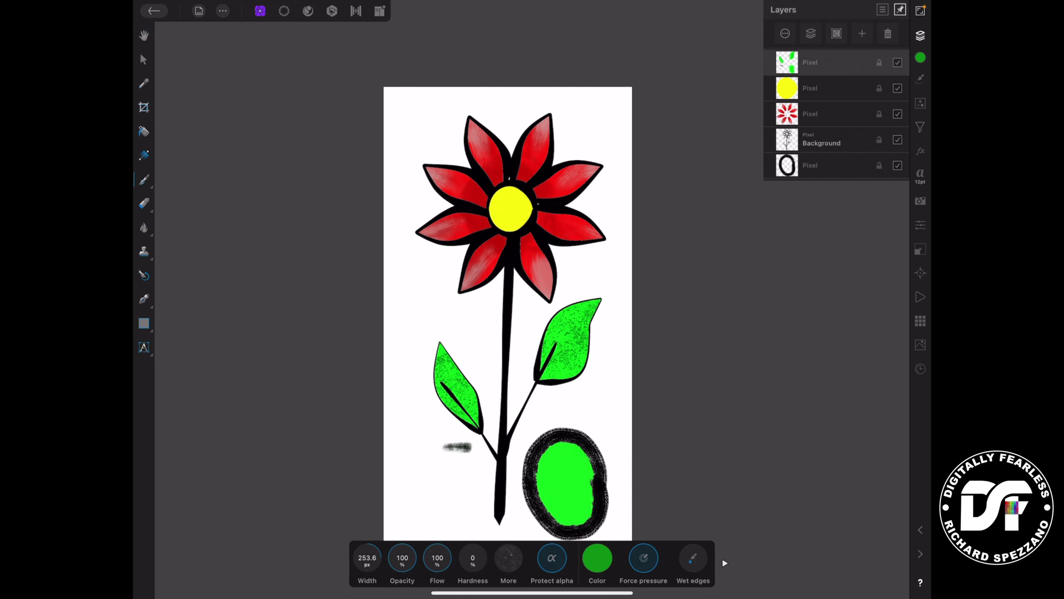
pyautogui.click(144, 131)
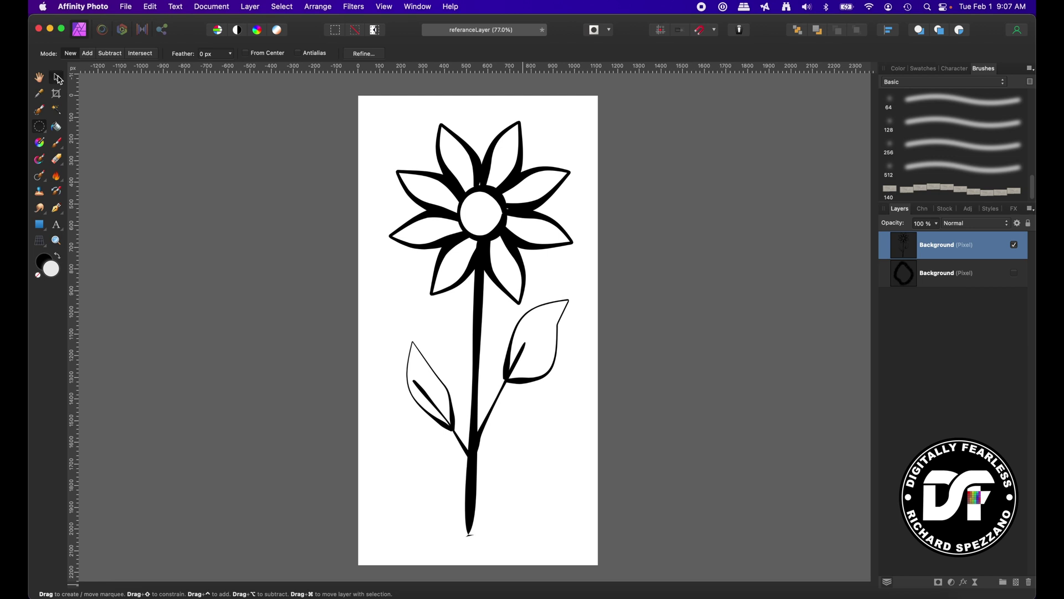
# In the desktop version of Affinity Photo, add a new pixel layer above the flower line art.
pyautogui.click(59, 79)
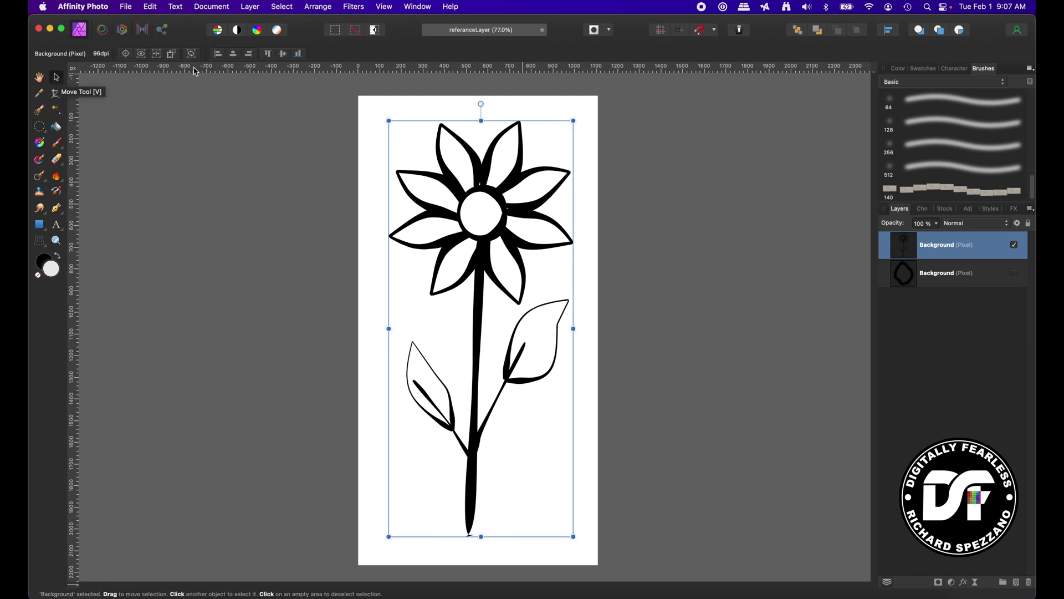
pyautogui.click(264, 134)
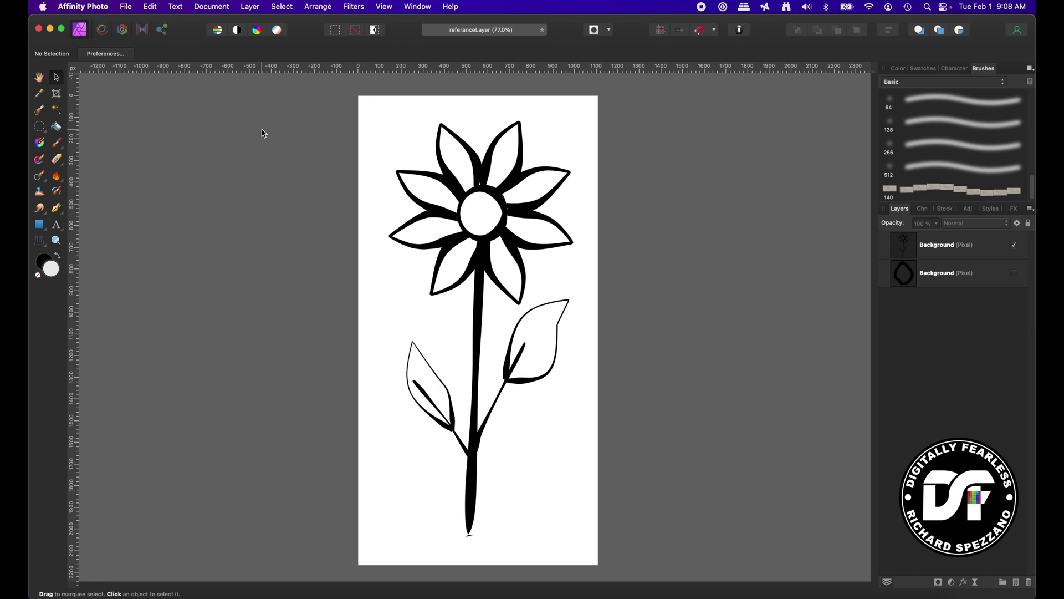
pyautogui.click(936, 244)
pyautogui.click(1016, 276)
pyautogui.click(1015, 275)
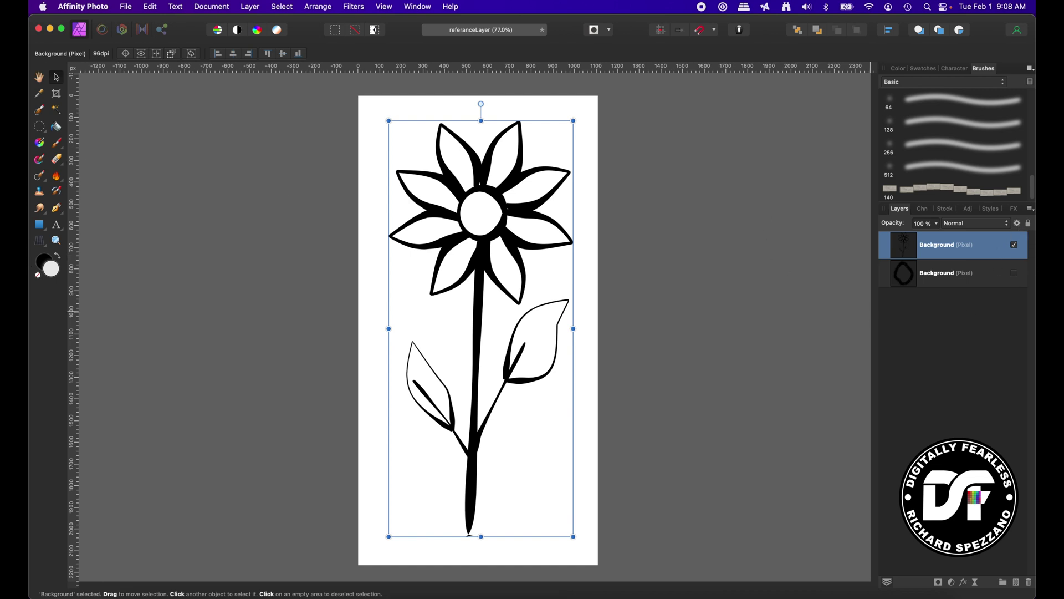
pyautogui.click(1019, 582)
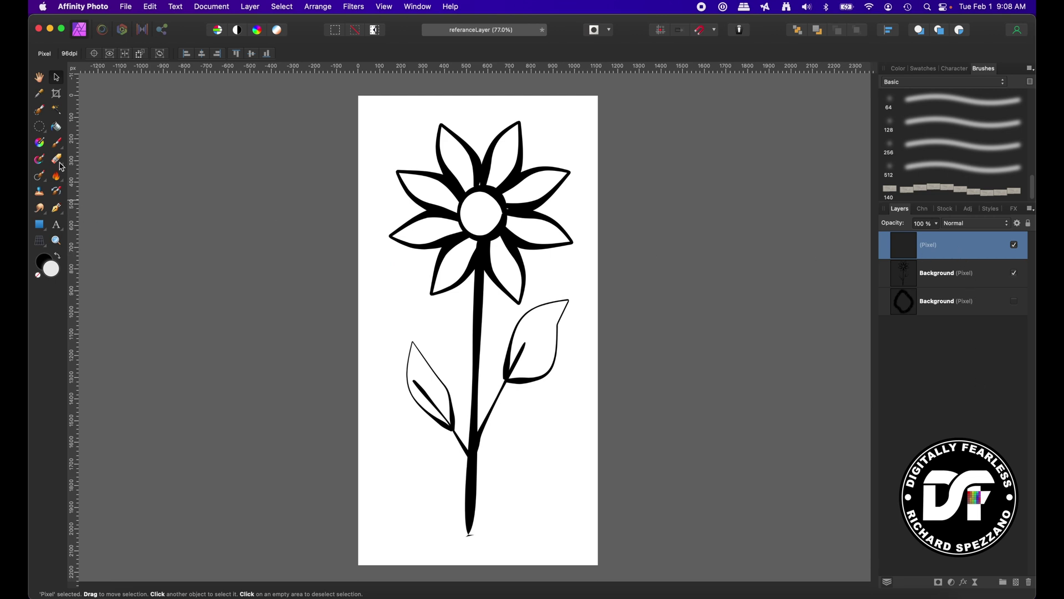
# Activate the Flood Fill tool and set its fill colour to red FC0303.
pyautogui.press('b')
pyautogui.click(60, 126)
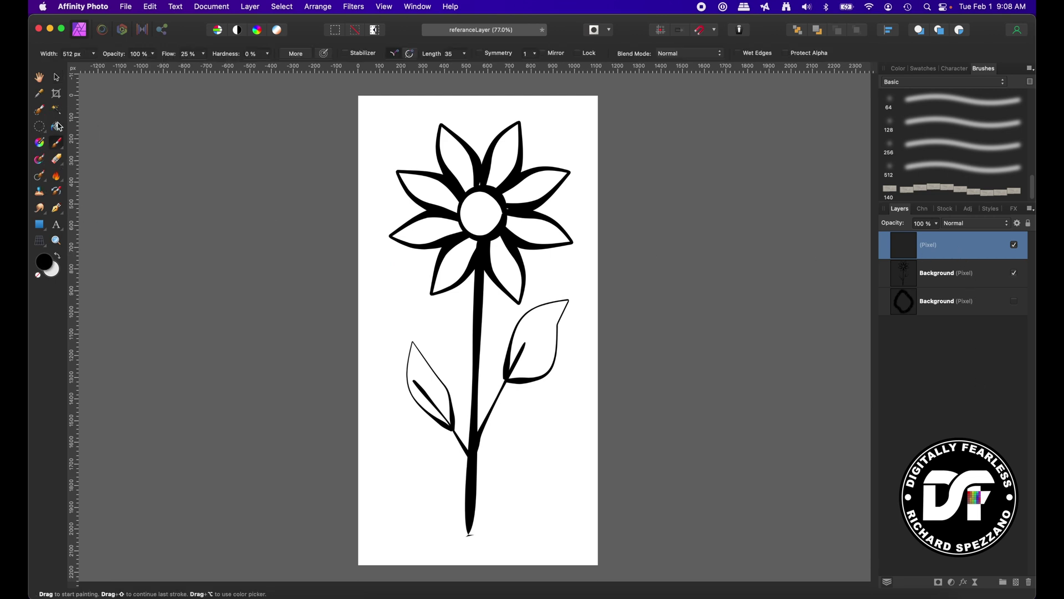
pyautogui.doubleClick(52, 271)
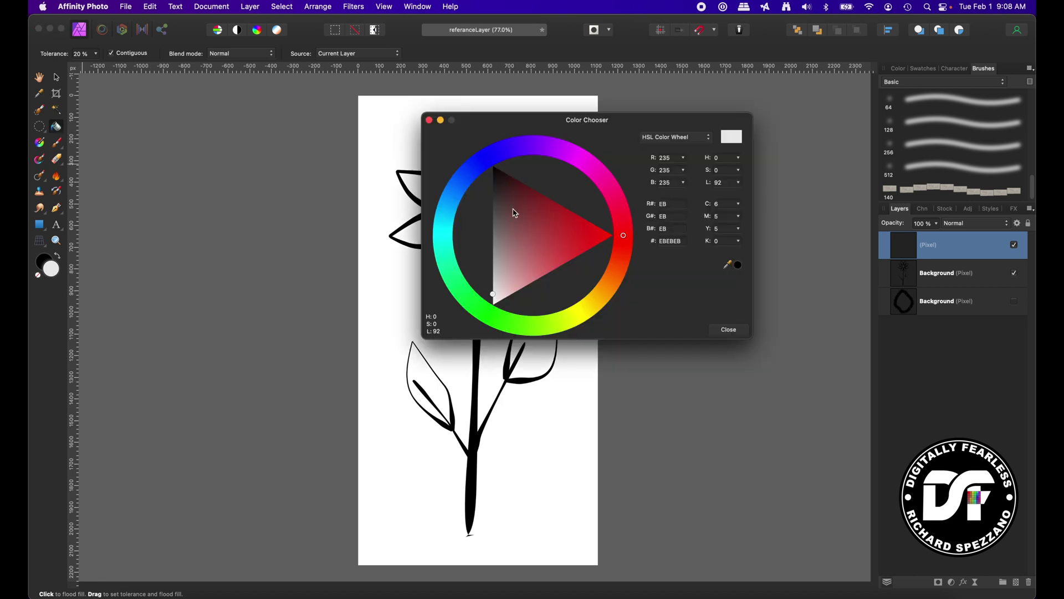
pyautogui.click(612, 236)
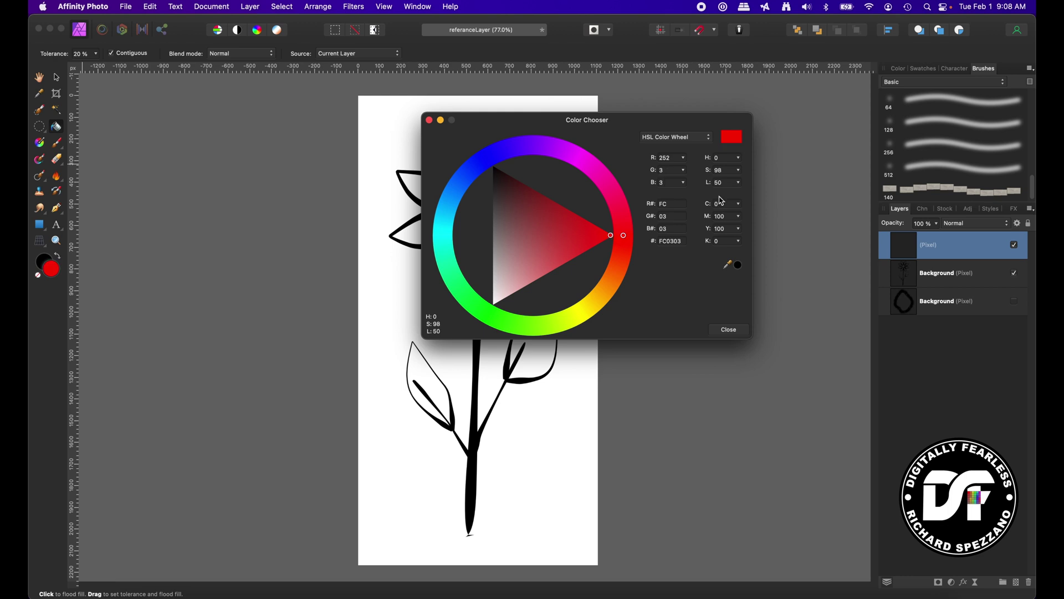
pyautogui.click(742, 328)
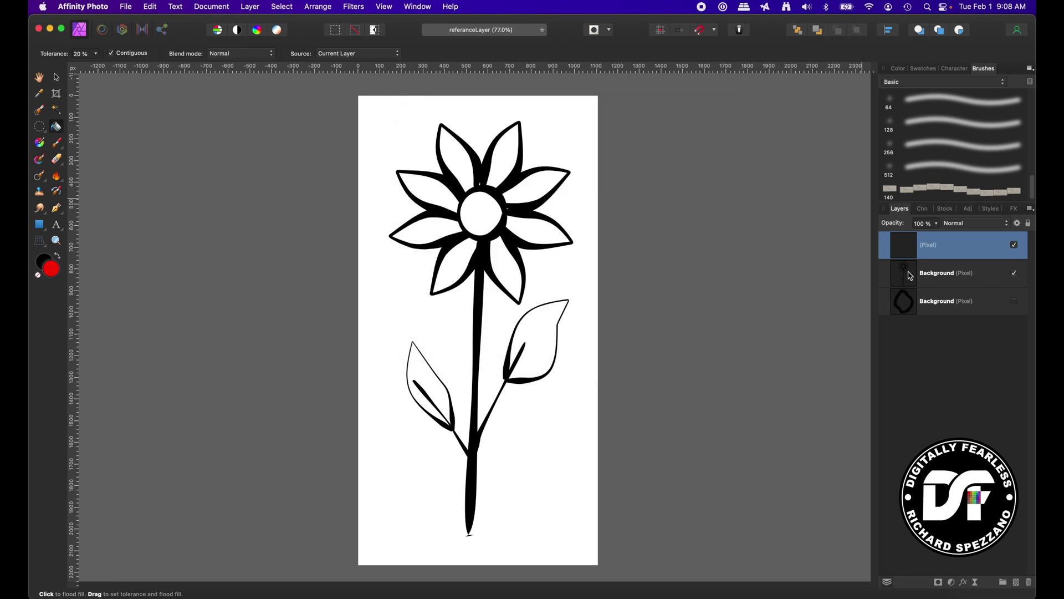
# Flood-fill all eight petals red on the new layer, with the fill source set to Current Layer & Below.
pyautogui.click(337, 55)
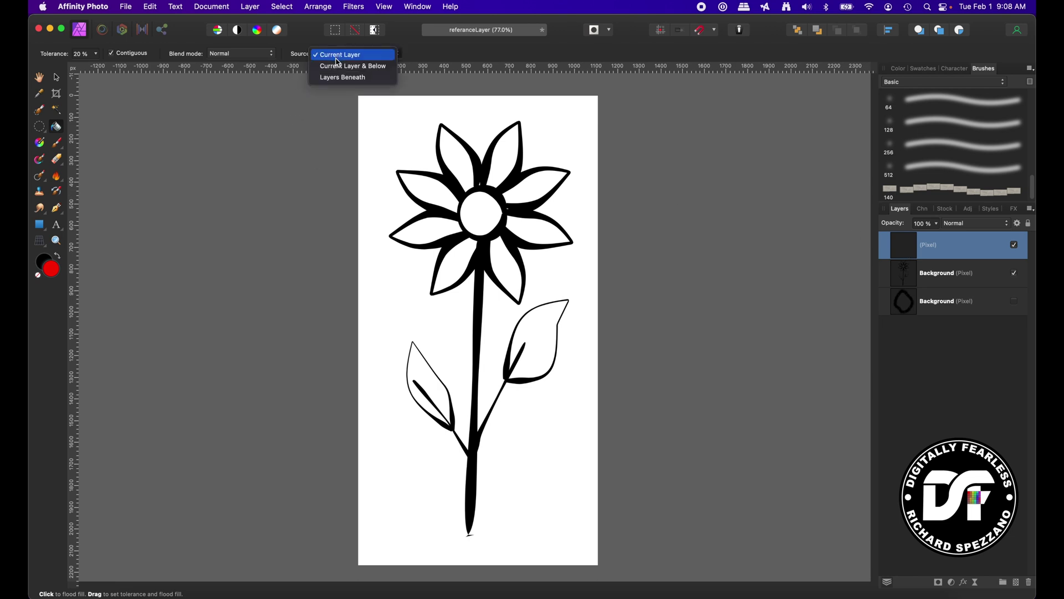
pyautogui.click(338, 67)
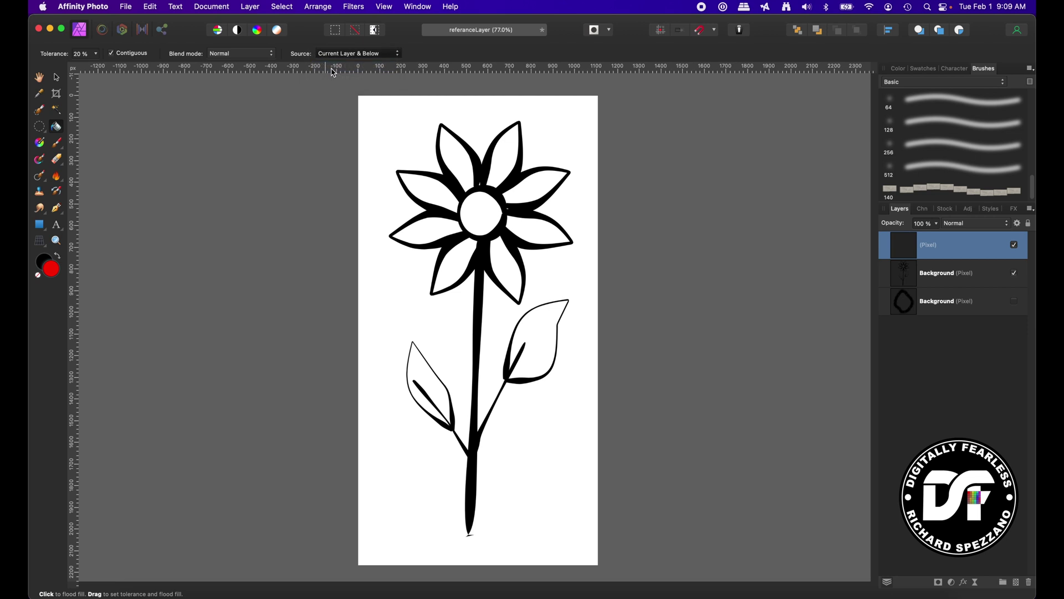
pyautogui.click(431, 186)
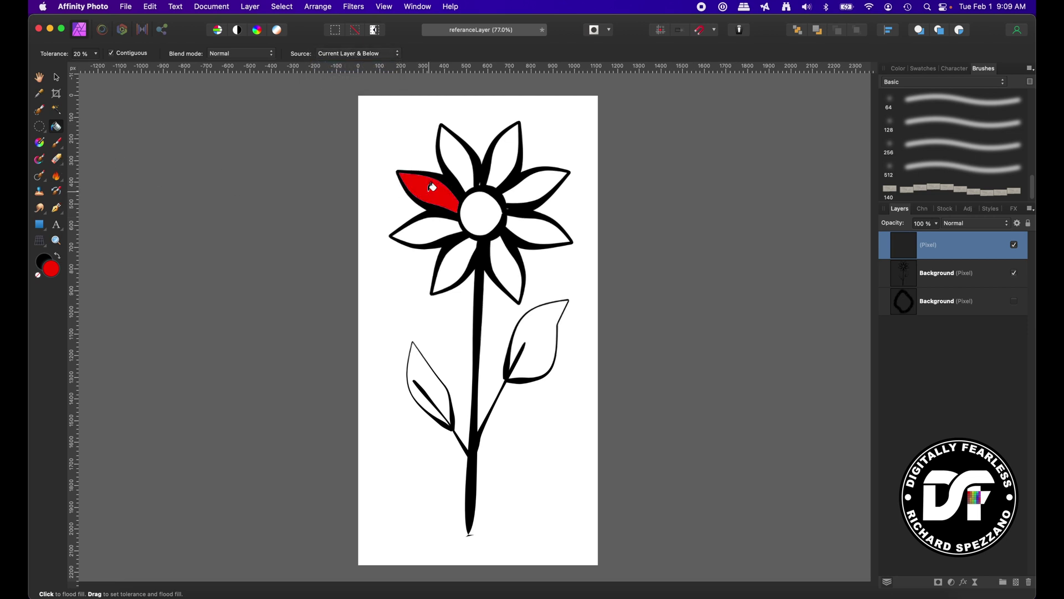
pyautogui.click(459, 159)
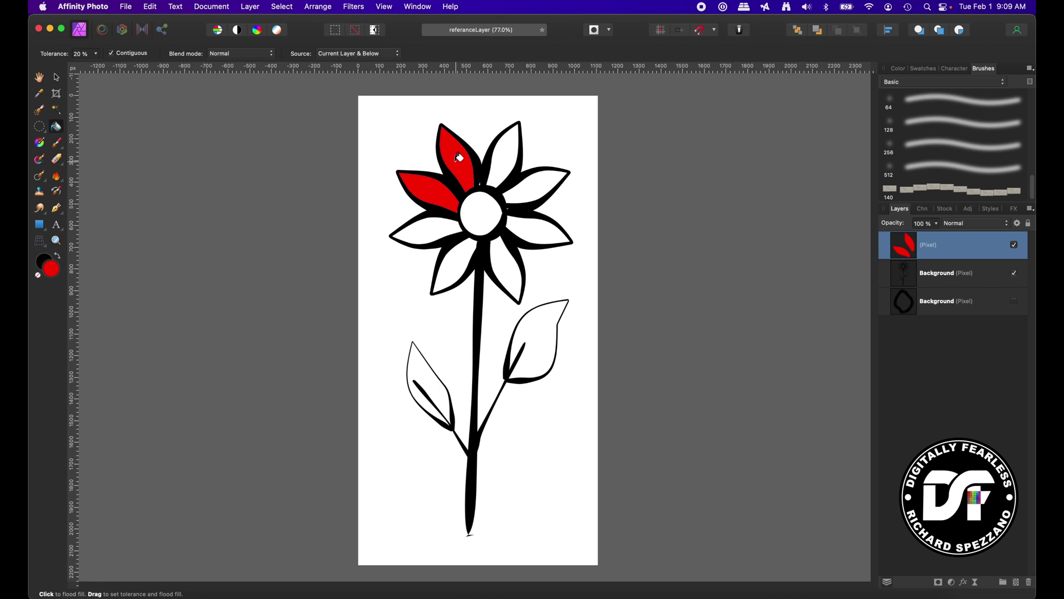
pyautogui.click(503, 149)
pyautogui.click(531, 204)
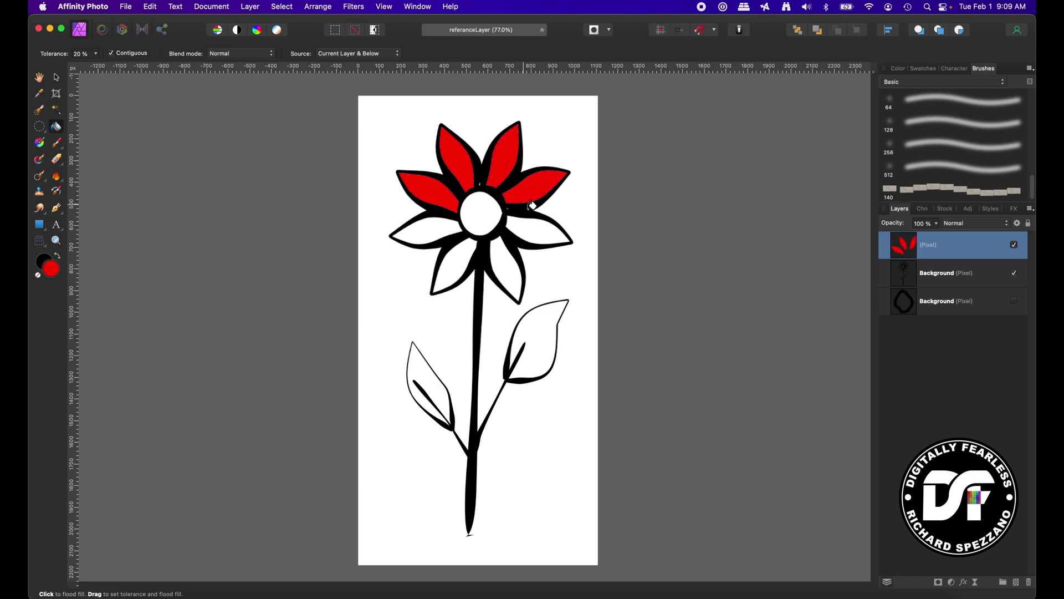
pyautogui.click(539, 234)
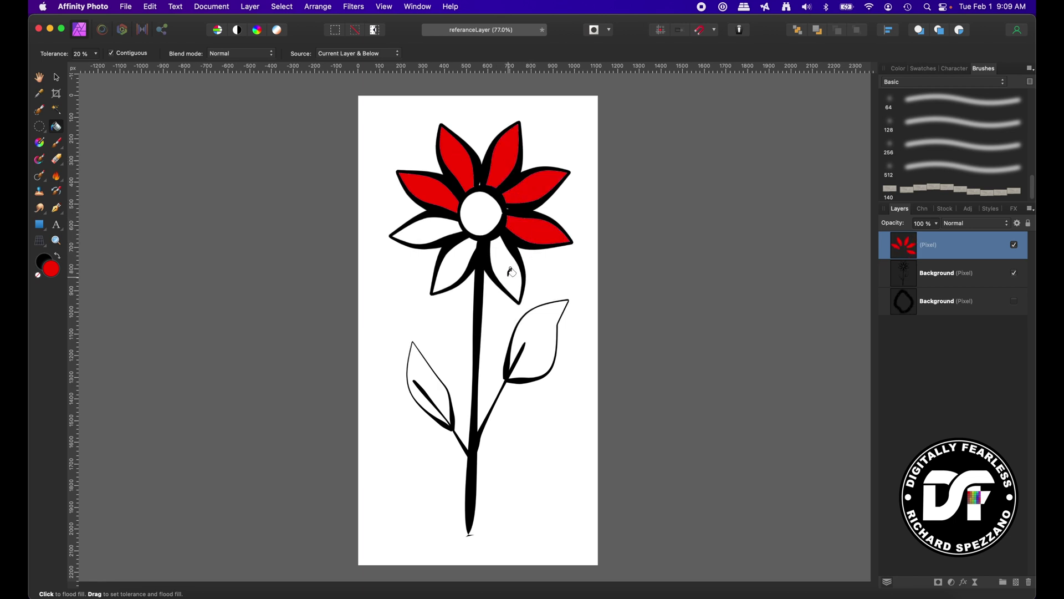
pyautogui.click(510, 272)
pyautogui.click(460, 265)
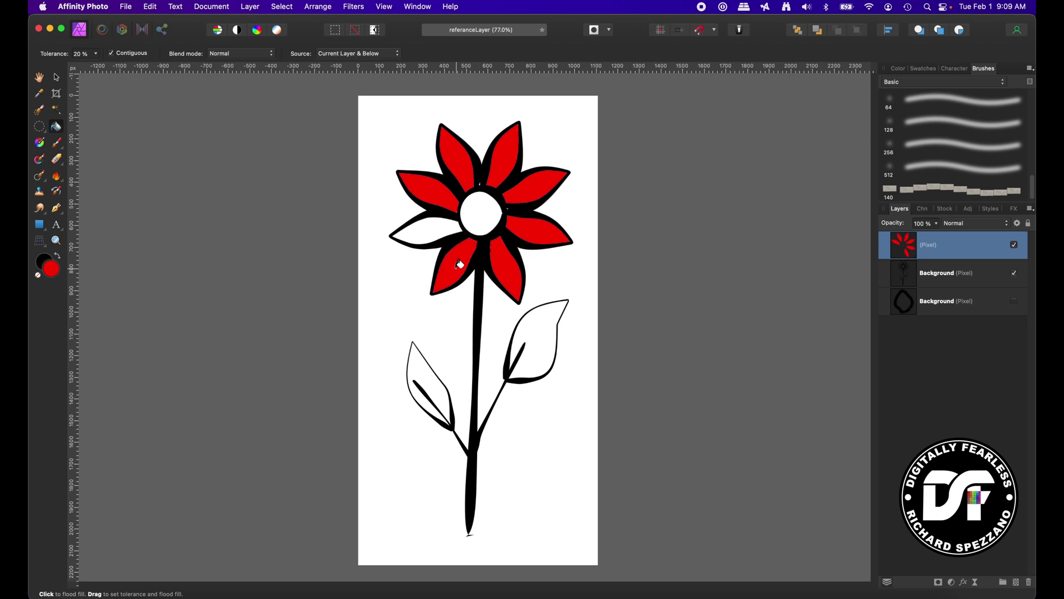
pyautogui.click(426, 236)
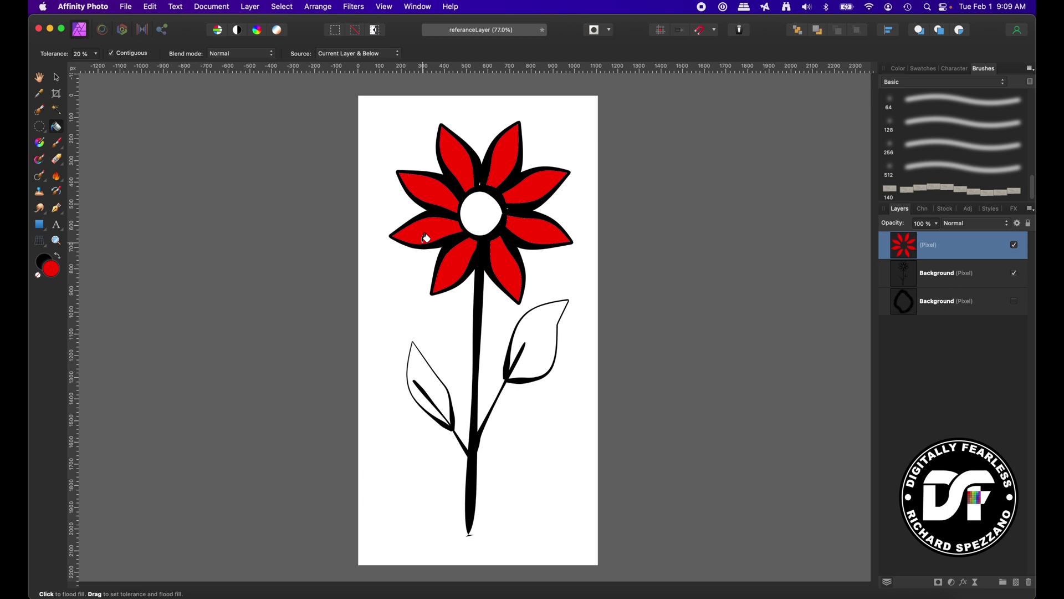
# Flood-fill the flower's round centre with yellow FCD903 on a new pixel layer.
pyautogui.doubleClick(51, 271)
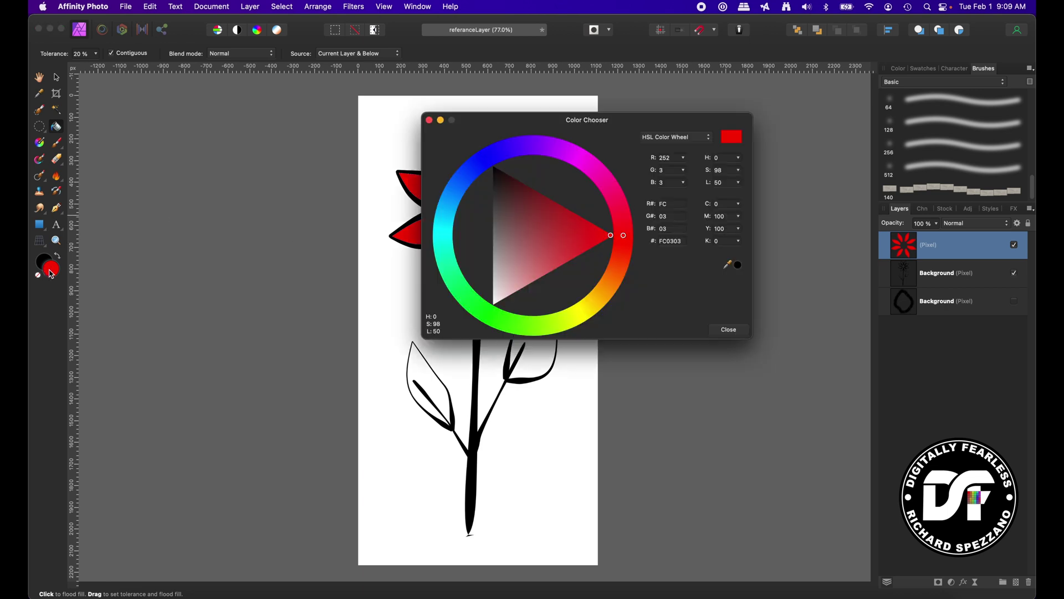
pyautogui.click(593, 313)
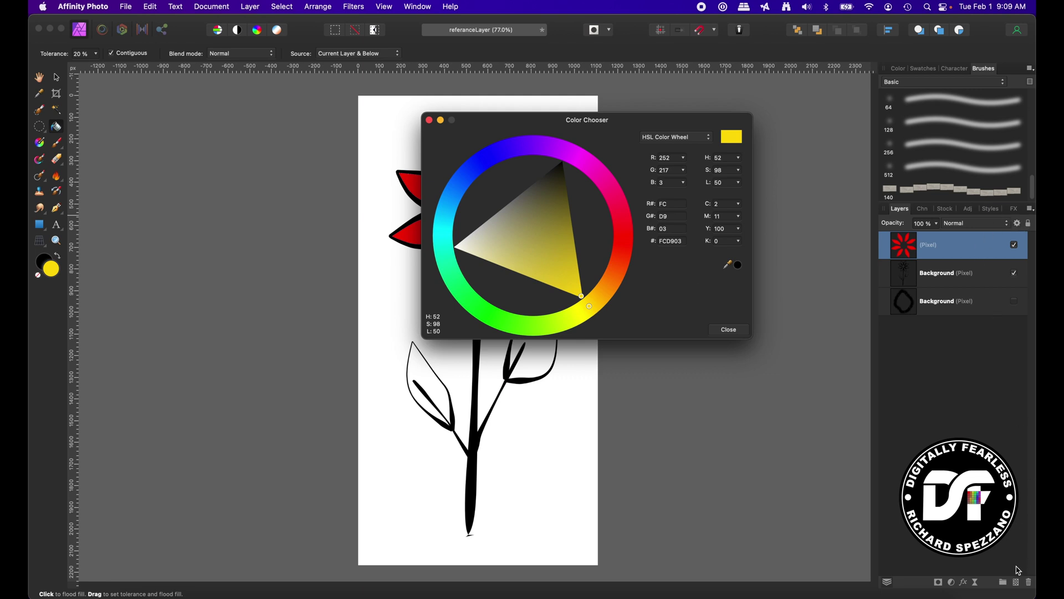
pyautogui.click(429, 121)
pyautogui.click(1017, 584)
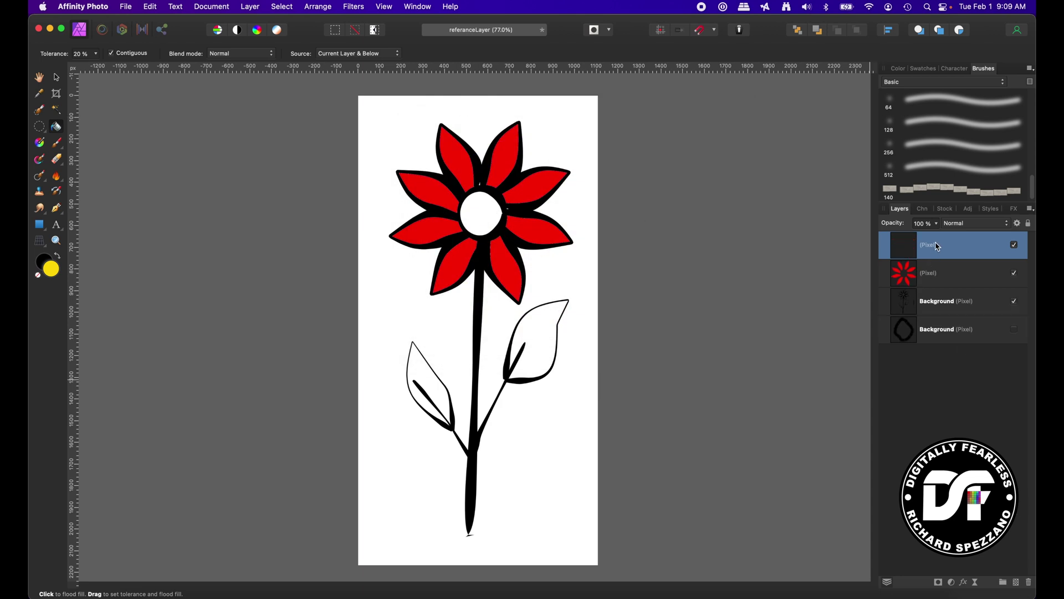
pyautogui.click(484, 204)
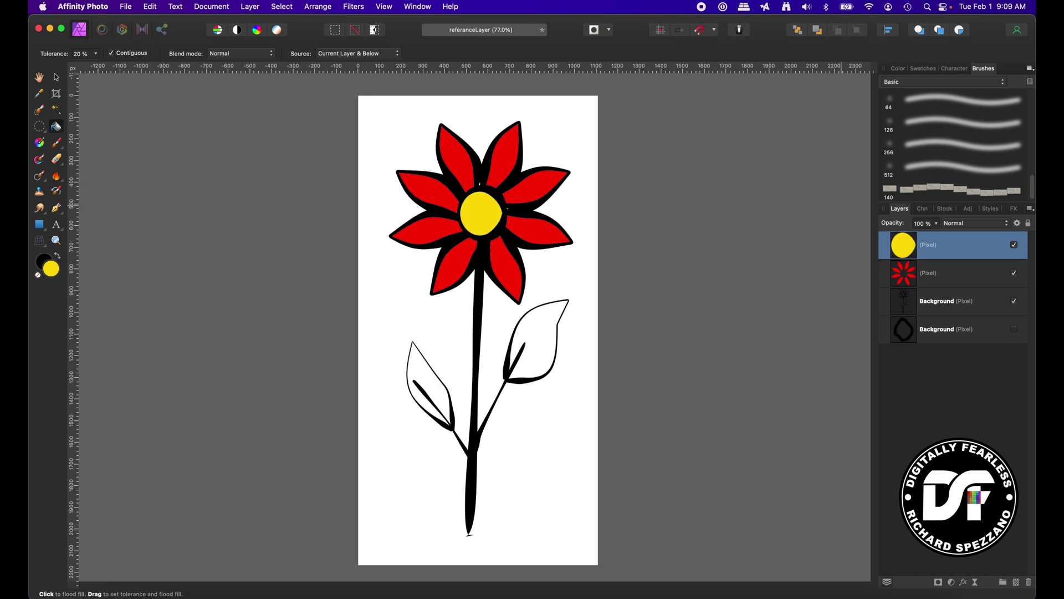
# Add another pixel layer above the yellow one and set the fill colour to green 0CCC18.
pyautogui.click(1017, 583)
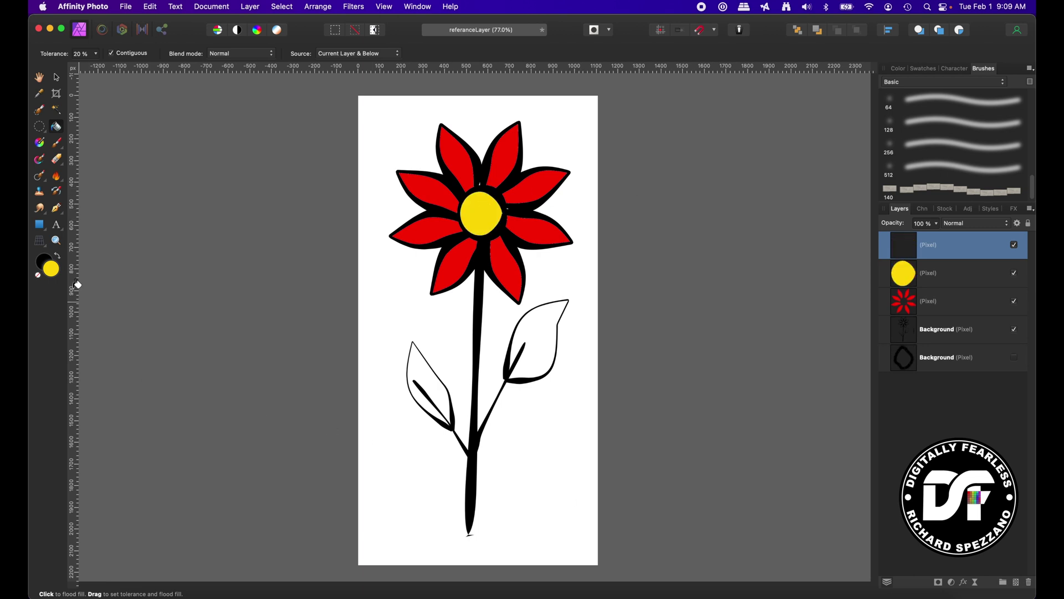
pyautogui.doubleClick(49, 266)
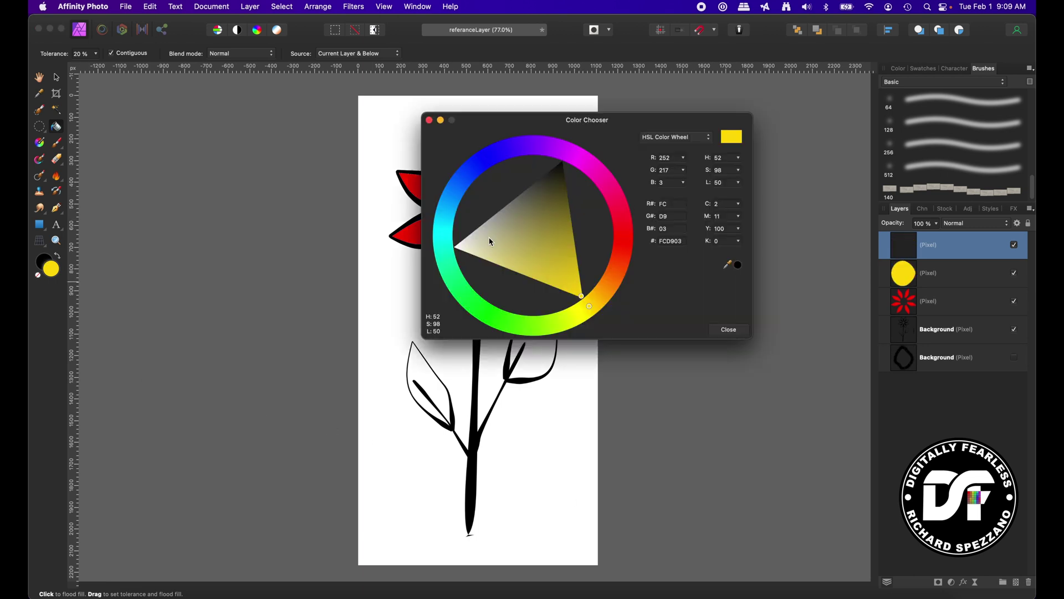
pyautogui.click(484, 311)
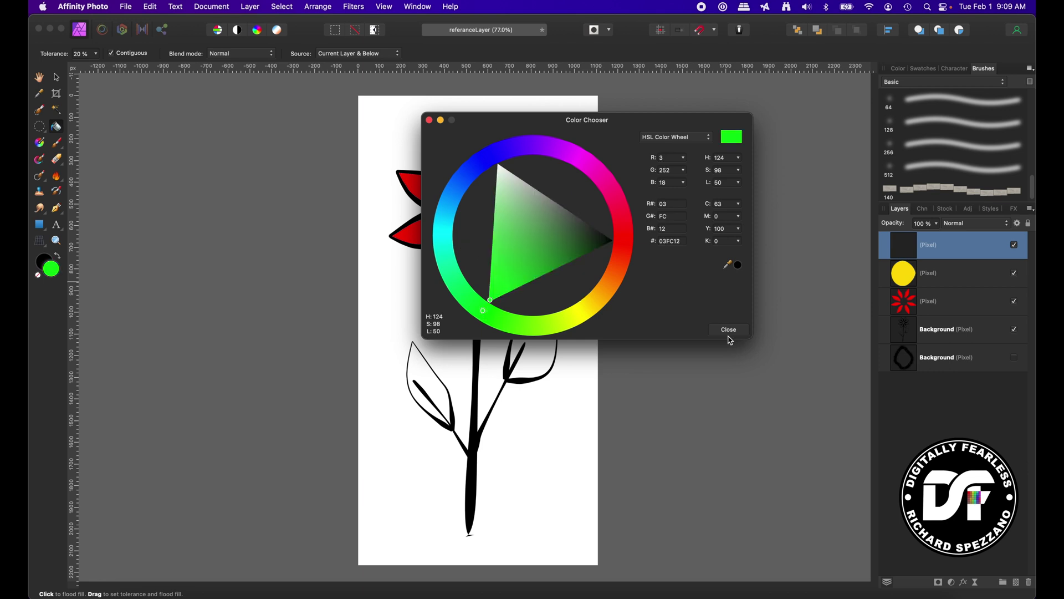
pyautogui.click(521, 283)
pyautogui.click(514, 283)
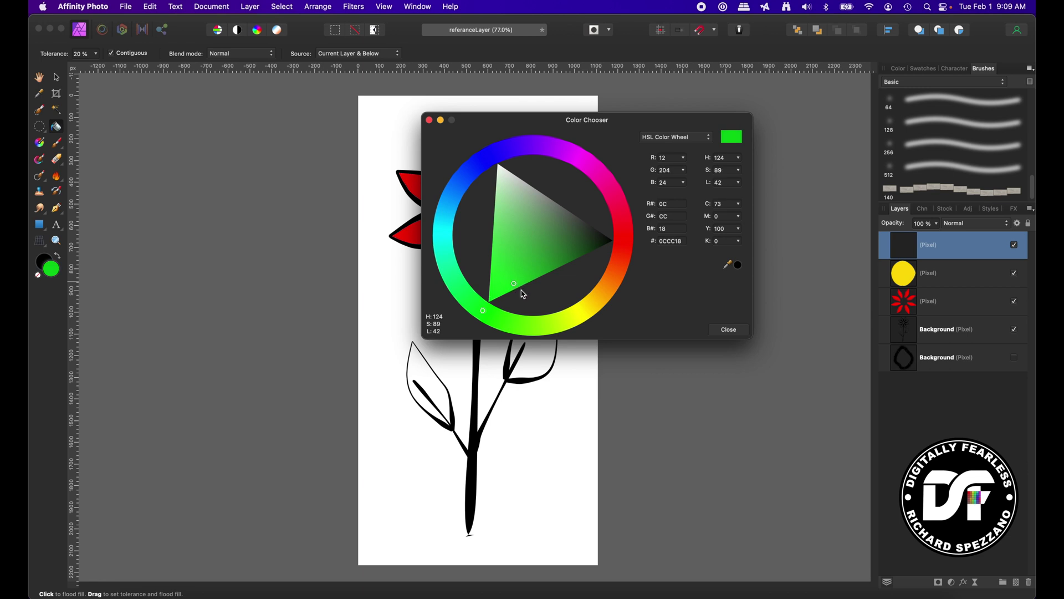
pyautogui.click(729, 331)
# Flood-fill both leaves green, and hide and reshow the line art layer to check the separate fills.
pyautogui.click(528, 334)
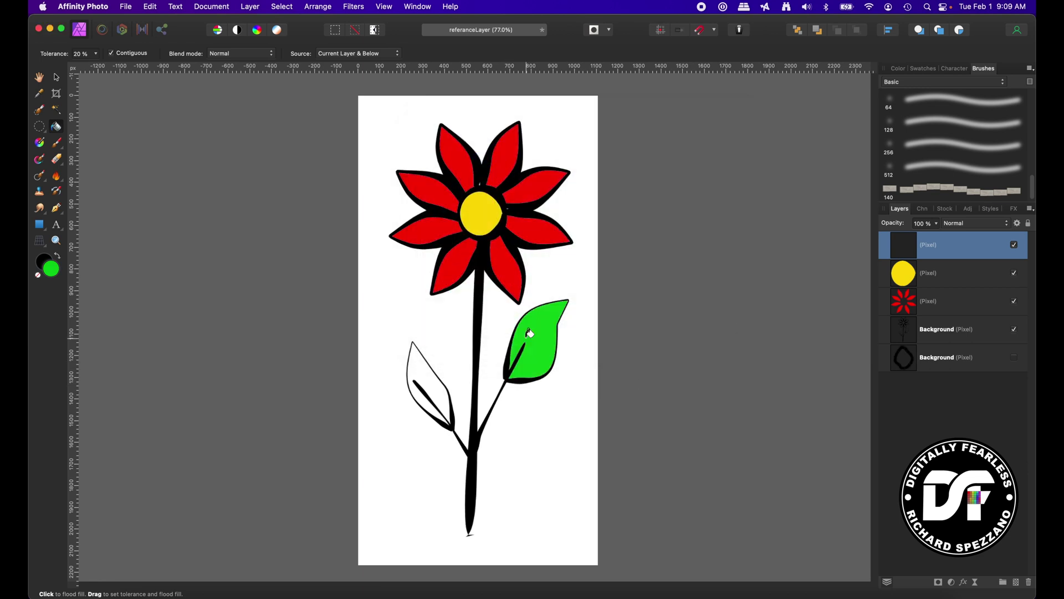
pyautogui.click(424, 375)
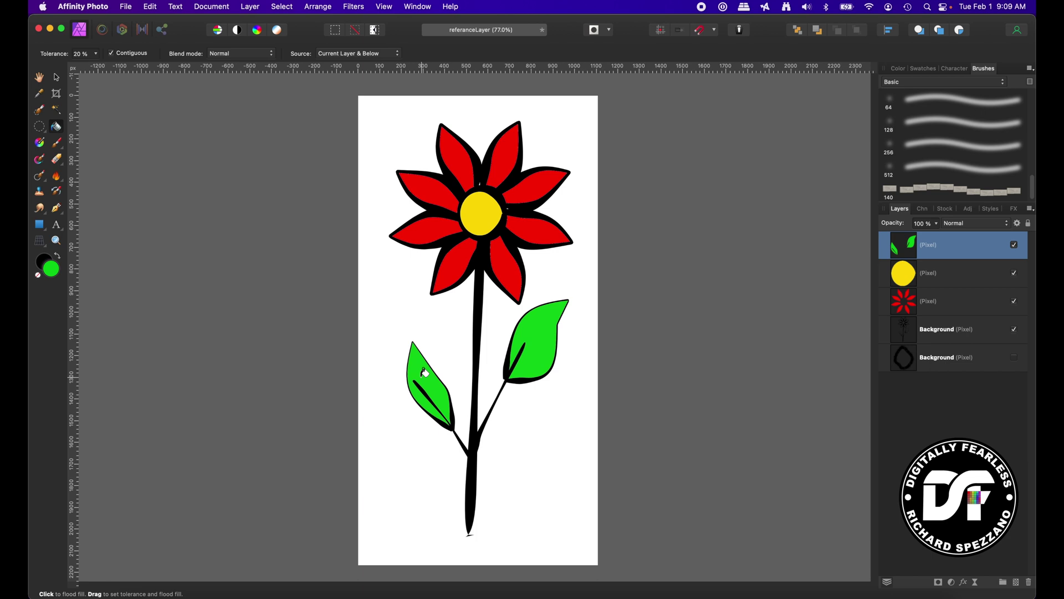
pyautogui.click(1016, 331)
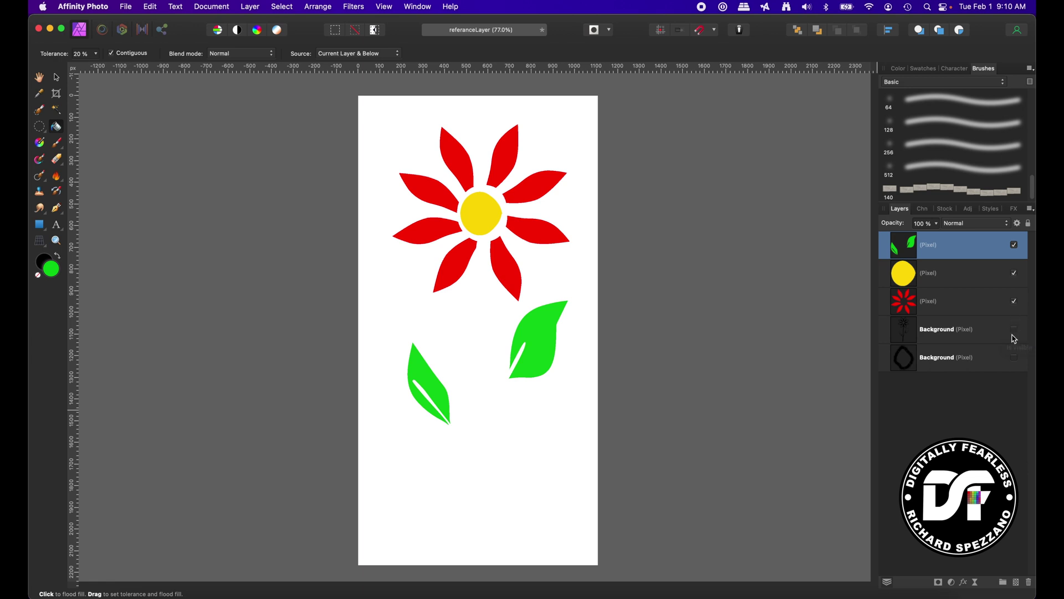
pyautogui.click(1016, 331)
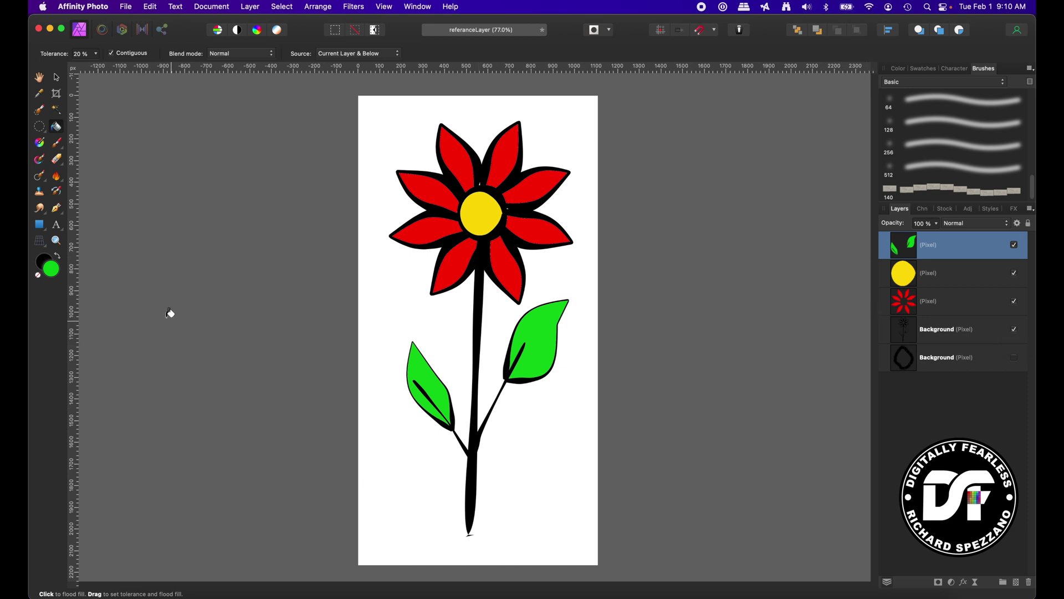
# Activate the Paint Brush on the red petals layer and turn on Protect Alpha.
pyautogui.click(907, 305)
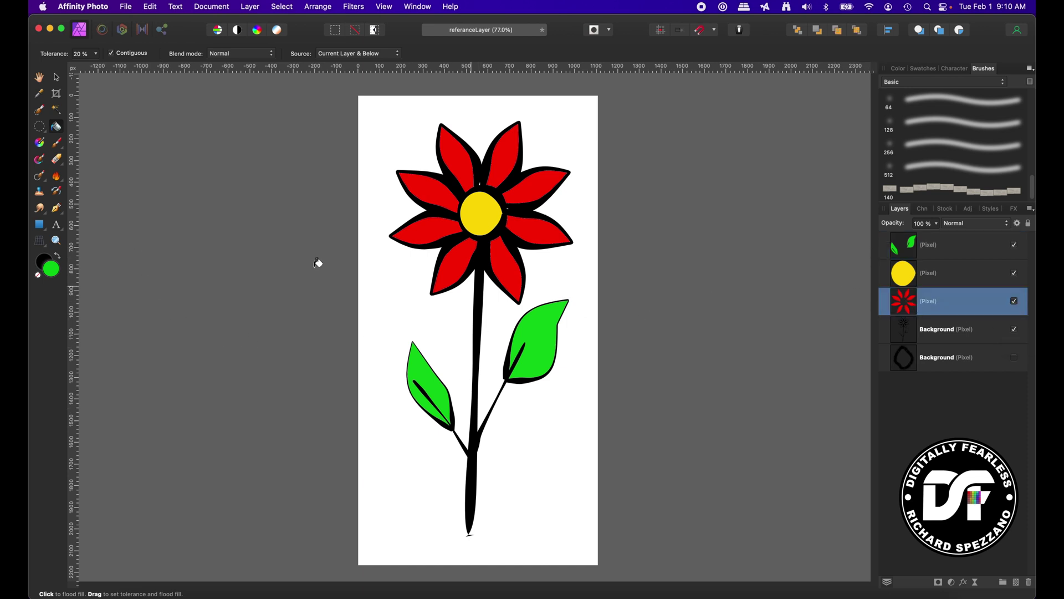
pyautogui.click(57, 143)
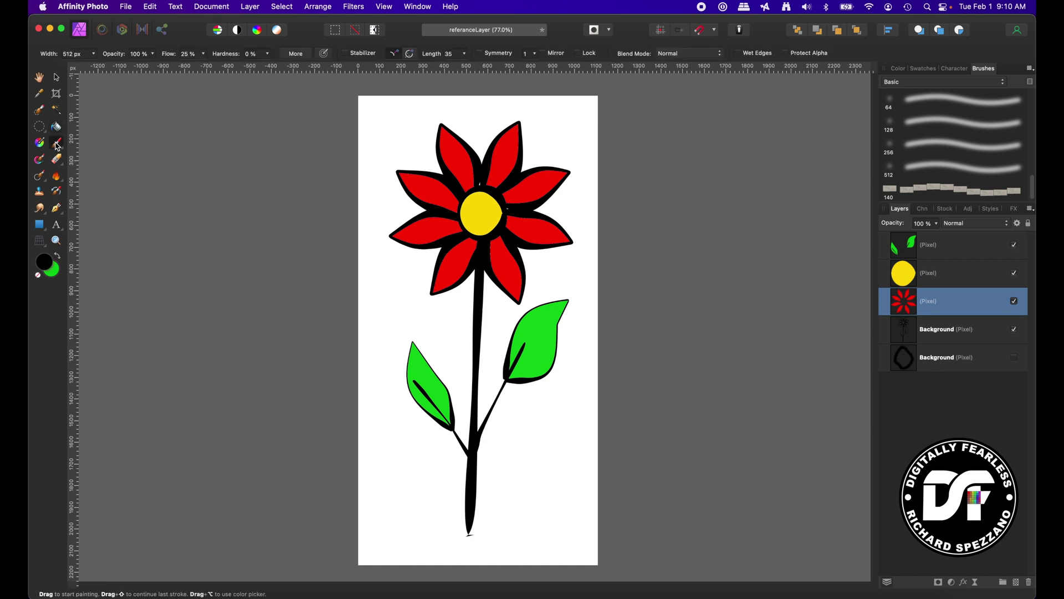
pyautogui.moveTo(421, 222)
pyautogui.mouseDown()
pyautogui.moveTo(434, 164)
pyautogui.moveTo(519, 132)
pyautogui.mouseUp()
pyautogui.press('super+z')
# Sample the petal red, darken the brush colour to D00505, and shade the petals' inner ends with the 512 px brush.
pyautogui.doubleClick(51, 271)
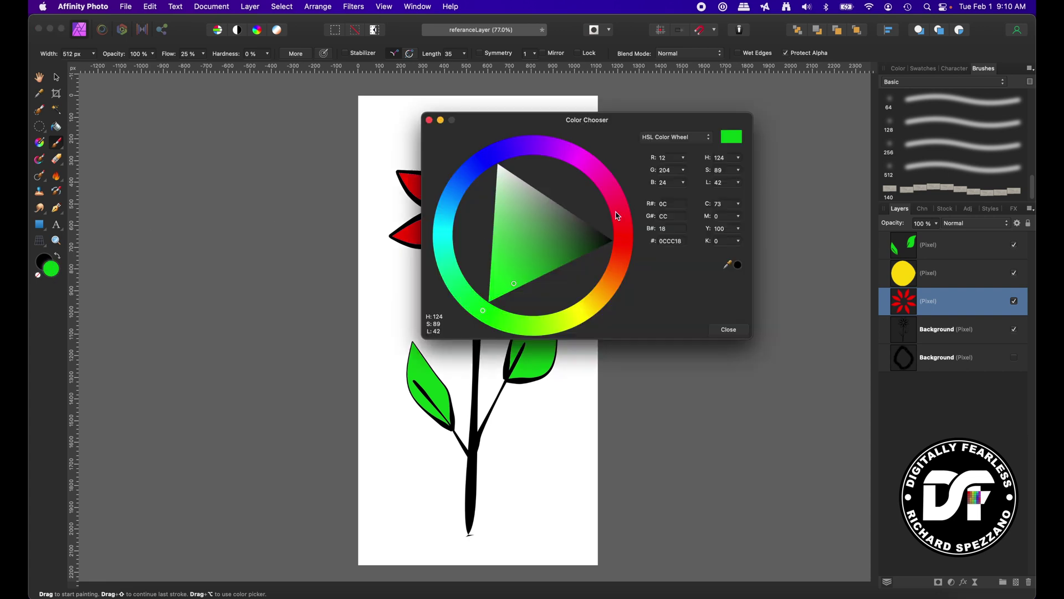
pyautogui.moveTo(517, 118); pyautogui.dragTo(602, 231)
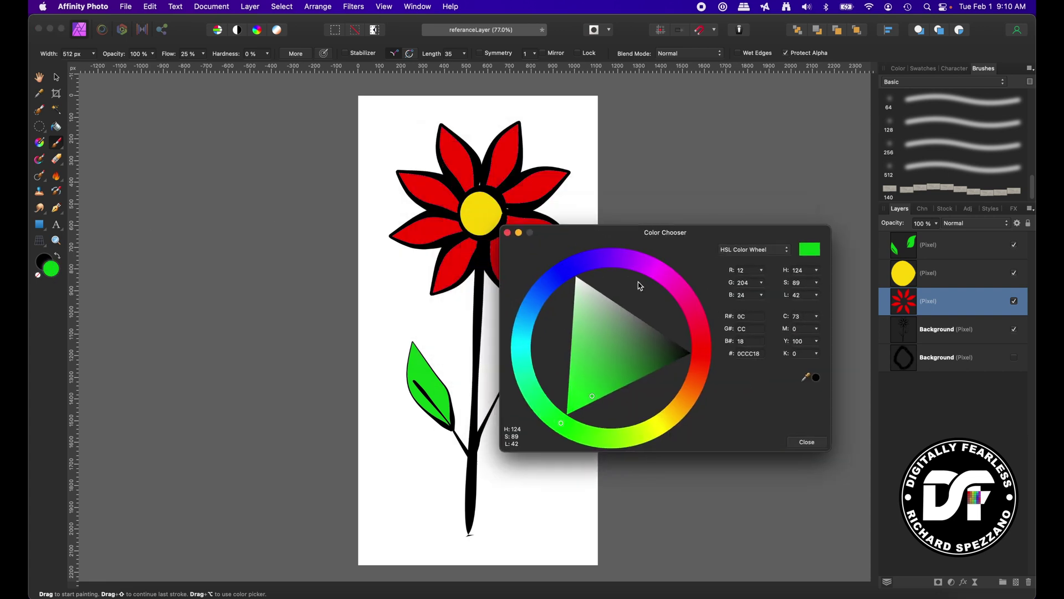
pyautogui.moveTo(809, 379); pyautogui.dragTo(510, 168)
pyautogui.click(816, 379)
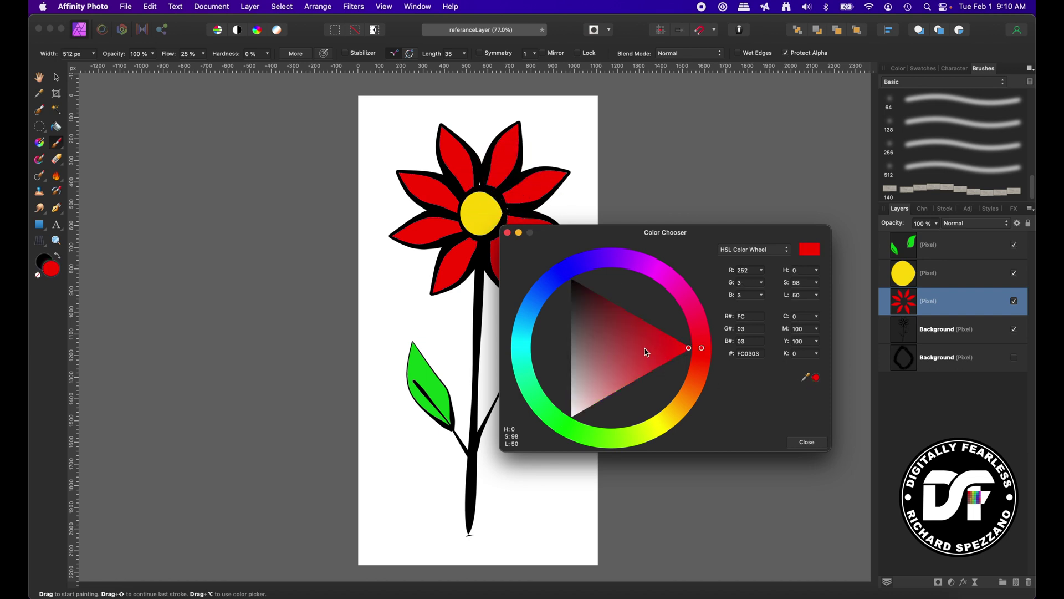
pyautogui.moveTo(664, 339); pyautogui.dragTo(669, 340)
pyautogui.click(810, 444)
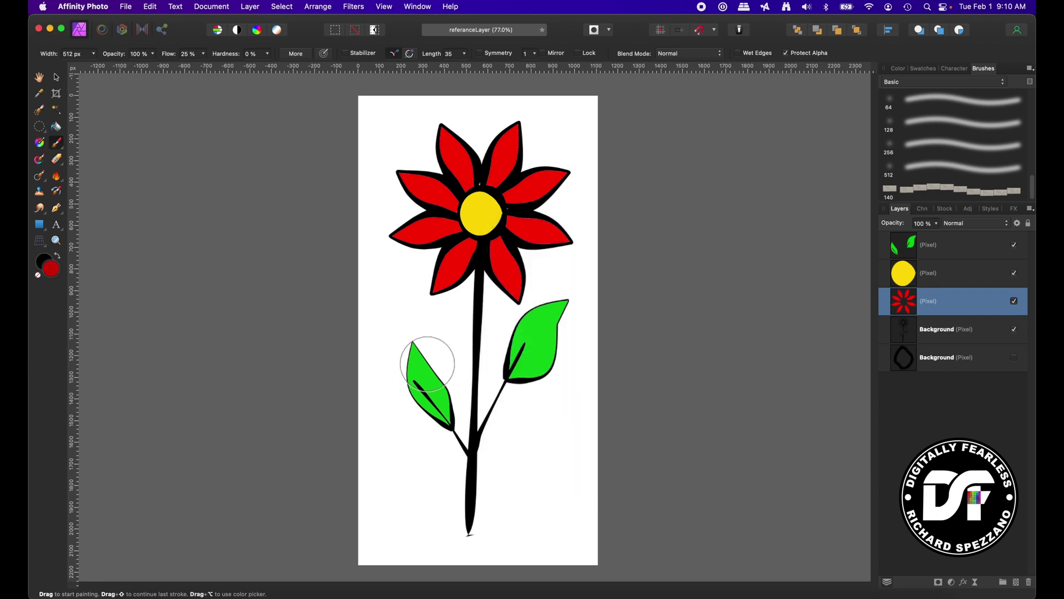
pyautogui.moveTo(445, 227)
pyautogui.mouseDown()
pyautogui.moveTo(460, 192)
pyautogui.moveTo(495, 182)
pyautogui.mouseUp()
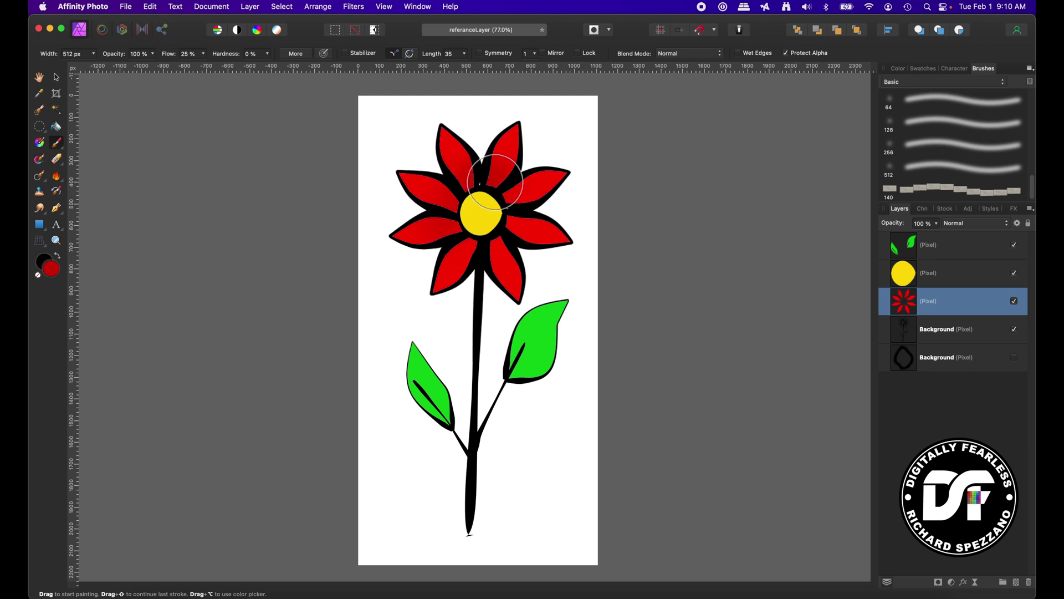
# Deepen the dark red shading on the petals around the centre with brush flow 31% and width 267.3 px.
pyautogui.press('super+2')
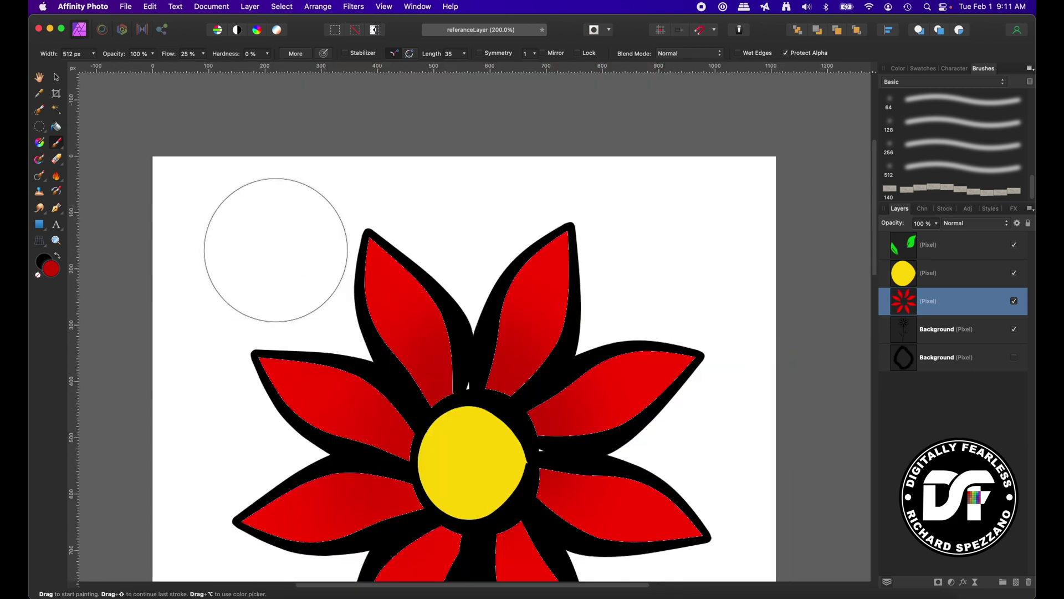
pyautogui.click(203, 54)
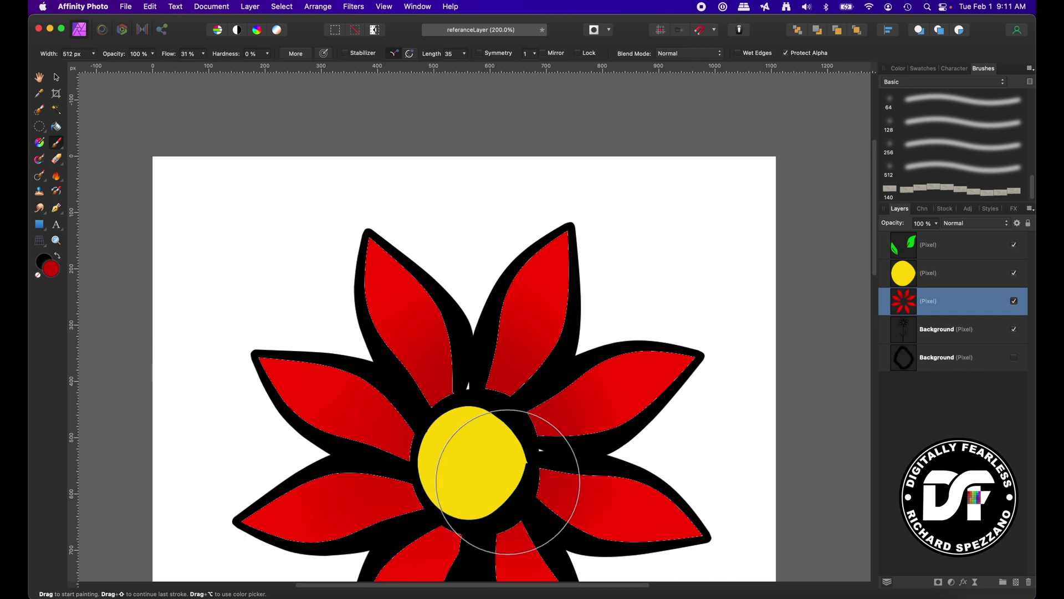
pyautogui.press('[')
pyautogui.press('[')
pyautogui.press('[')
pyautogui.press('[')
pyautogui.press('[')
pyautogui.press('[')
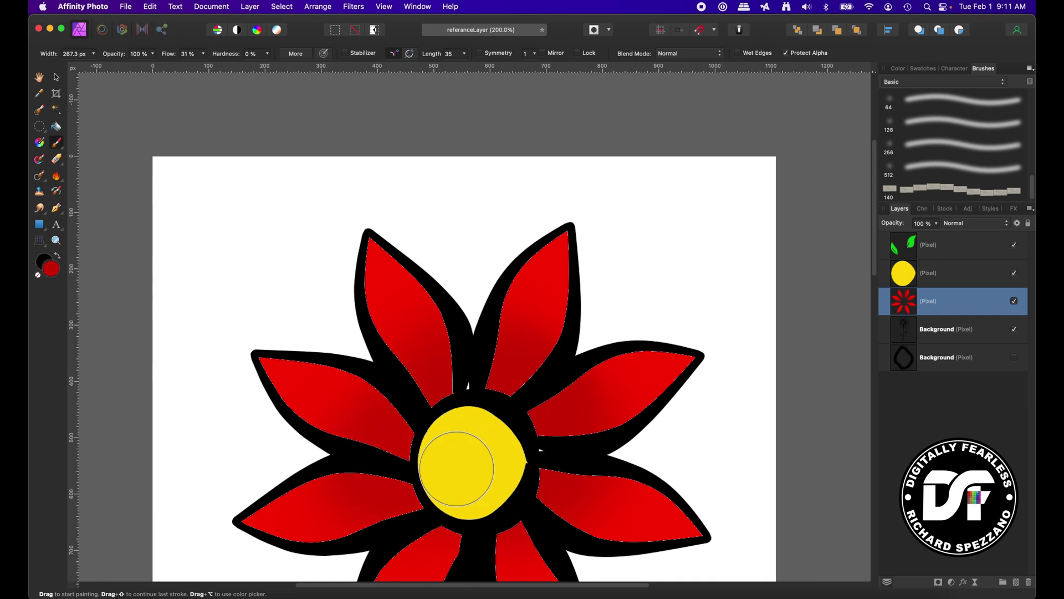
pyautogui.scroll(-5, 541, 335)
pyautogui.moveTo(541, 335)
pyautogui.mouseDown()
pyautogui.moveTo(527, 256)
pyautogui.moveTo(501, 285)
pyautogui.moveTo(517, 304)
pyautogui.mouseUp()
pyautogui.moveTo(386, 322)
pyautogui.mouseDown()
pyautogui.moveTo(455, 268)
pyautogui.moveTo(392, 340)
pyautogui.mouseUp()
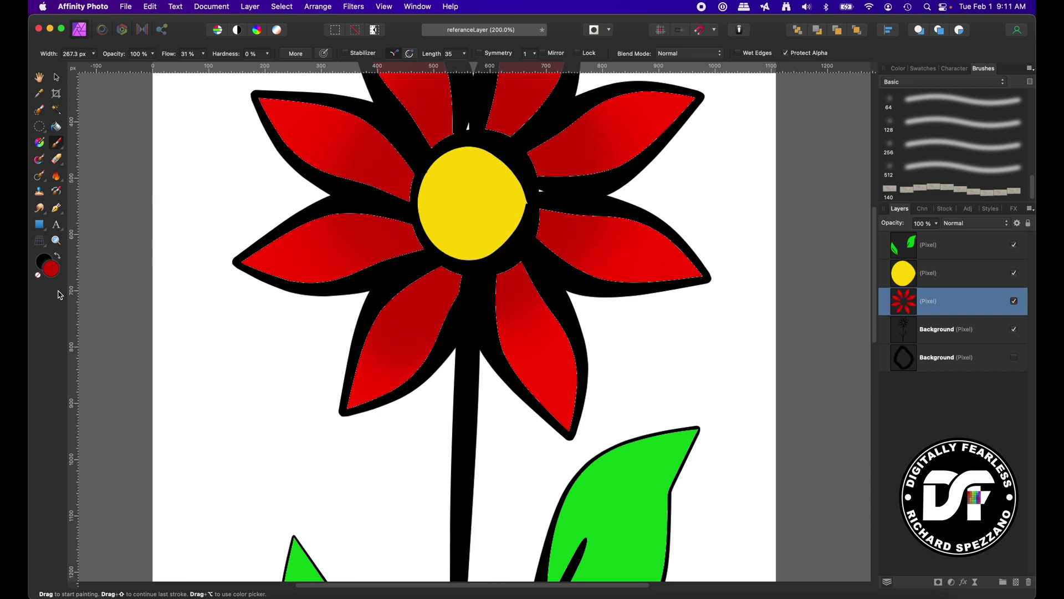
# Set the brush colour to muted pink CA6565 and paint soft highlights in the middle of the petals.
pyautogui.click(50, 270)
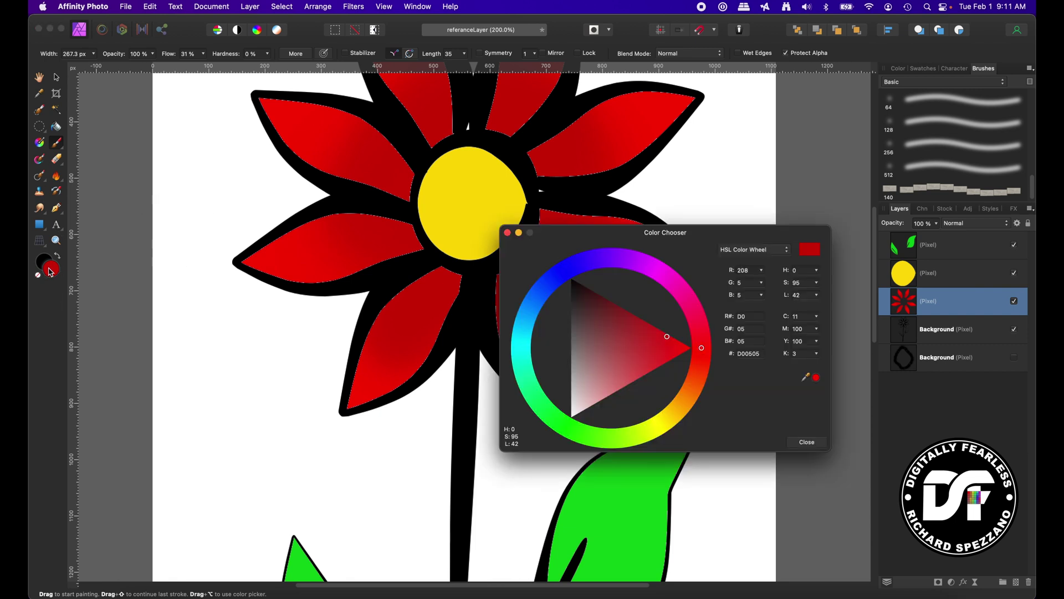
pyautogui.click(639, 355)
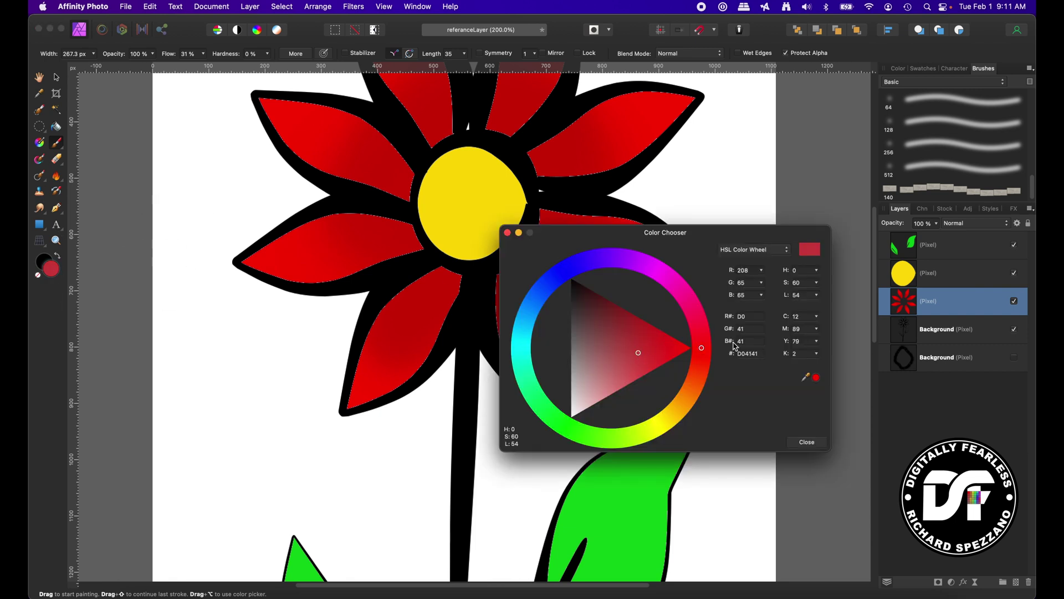
pyautogui.moveTo(628, 344); pyautogui.dragTo(620, 363)
pyautogui.click(802, 442)
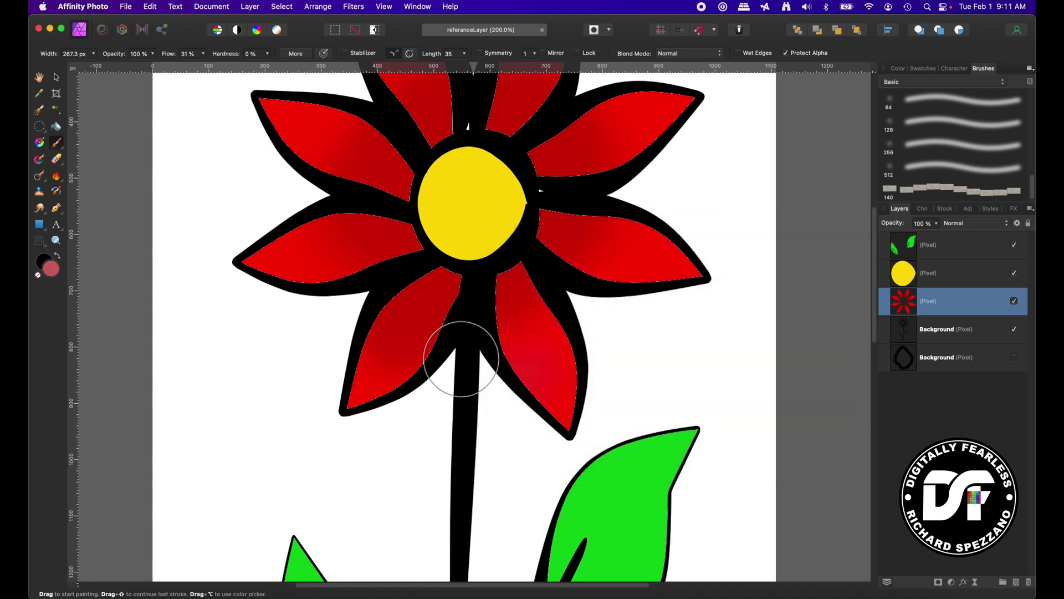
pyautogui.moveTo(384, 344)
pyautogui.mouseDown()
pyautogui.moveTo(299, 243)
pyautogui.moveTo(320, 133)
pyautogui.moveTo(415, 93)
pyautogui.moveTo(615, 144)
pyautogui.moveTo(639, 133)
pyautogui.moveTo(614, 125)
pyautogui.moveTo(596, 179)
pyautogui.moveTo(595, 248)
pyautogui.moveTo(607, 261)
pyautogui.moveTo(473, 423)
pyautogui.mouseUp()
pyautogui.scroll(5, 167, 285)
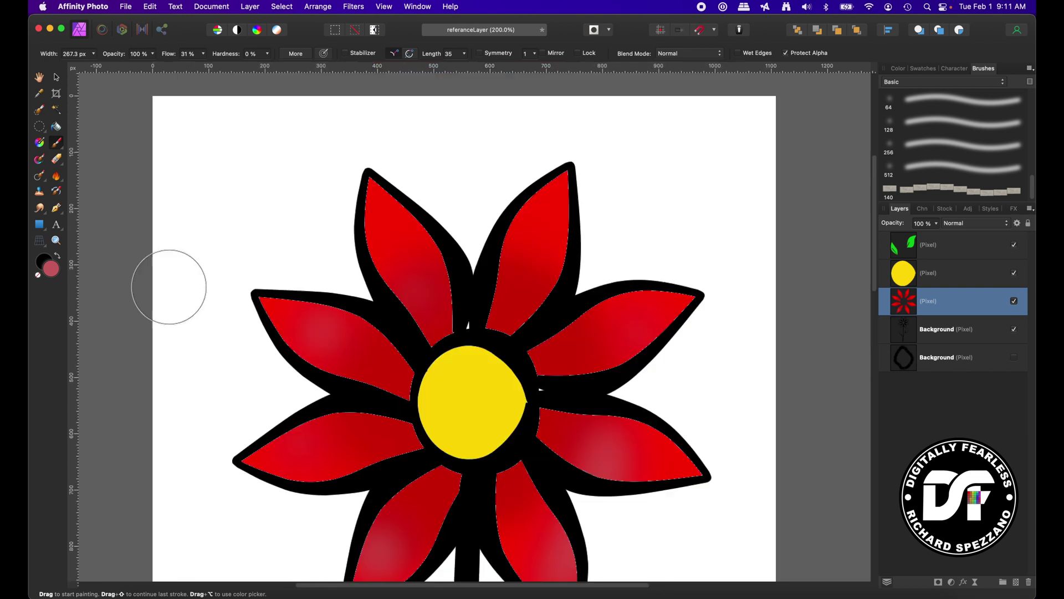
pyautogui.scroll(-4, 166, 285)
pyautogui.scroll(2, 175, 281)
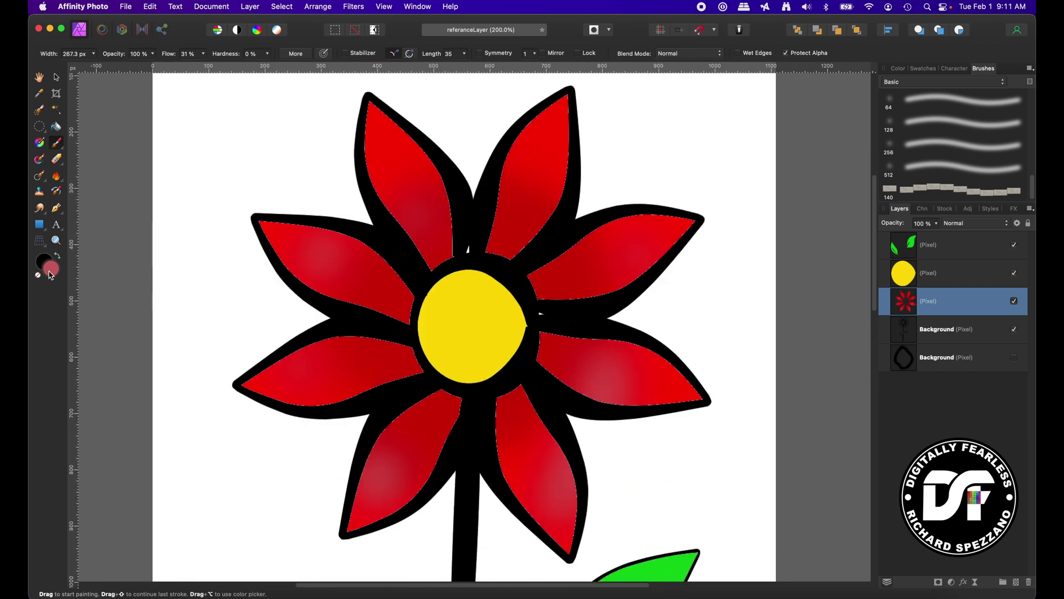
# Set the brush colour to bright red FF0005.
pyautogui.doubleClick(50, 271)
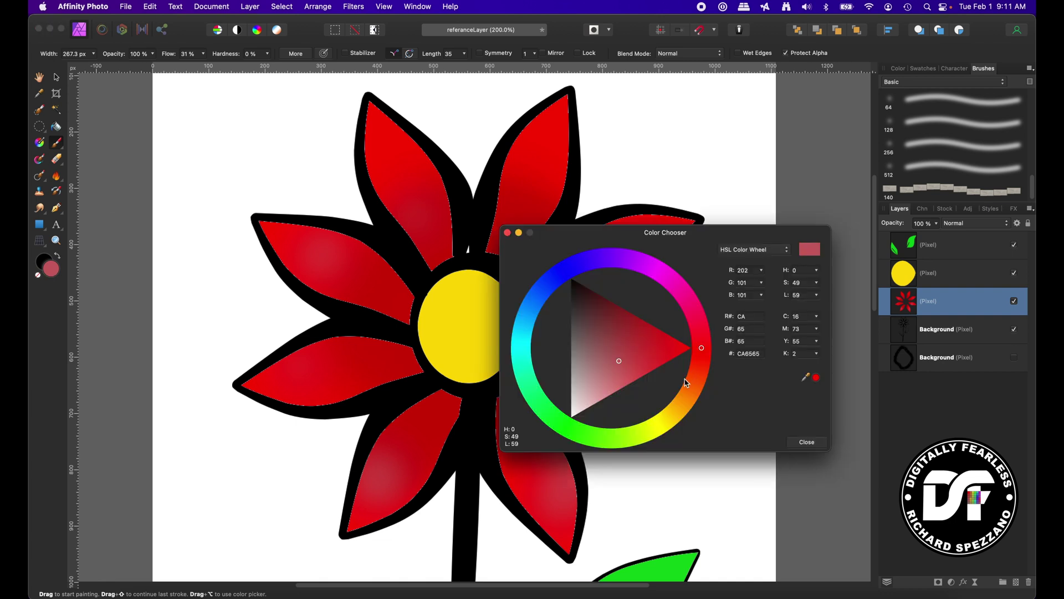
pyautogui.click(691, 347)
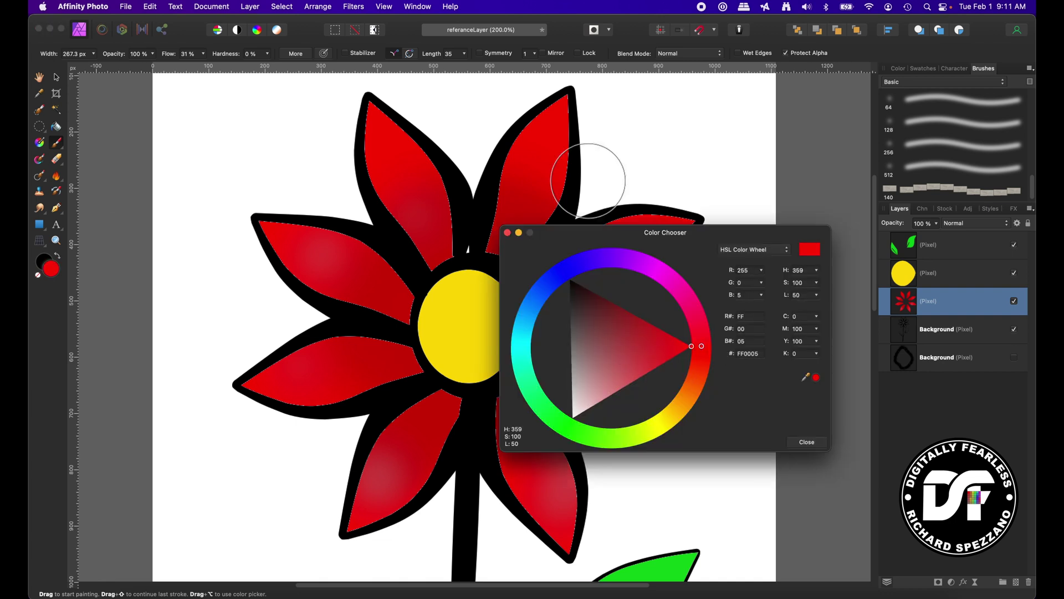
pyautogui.click(468, 95)
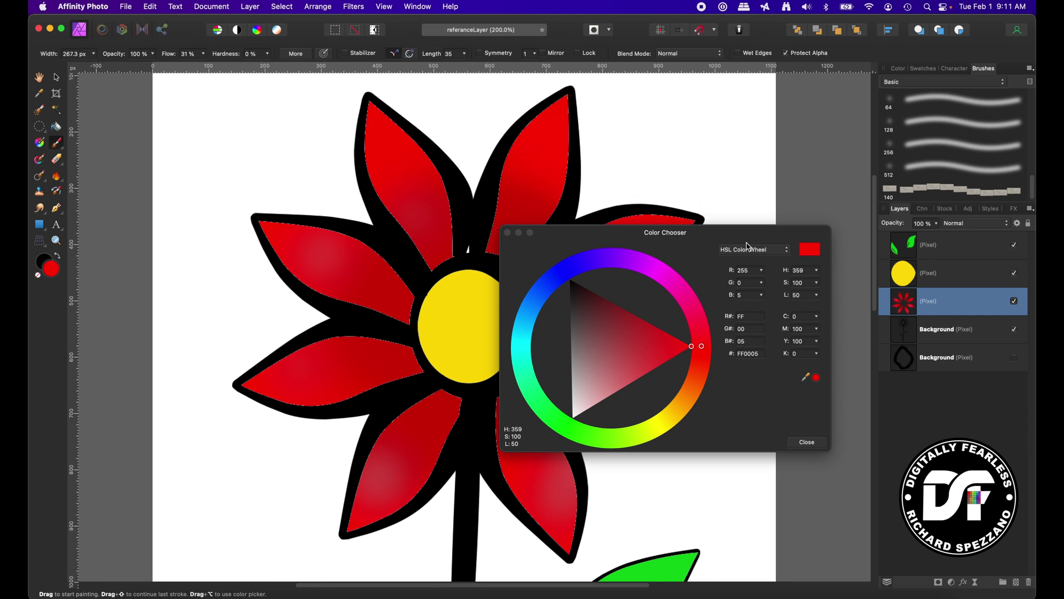
pyautogui.click(806, 442)
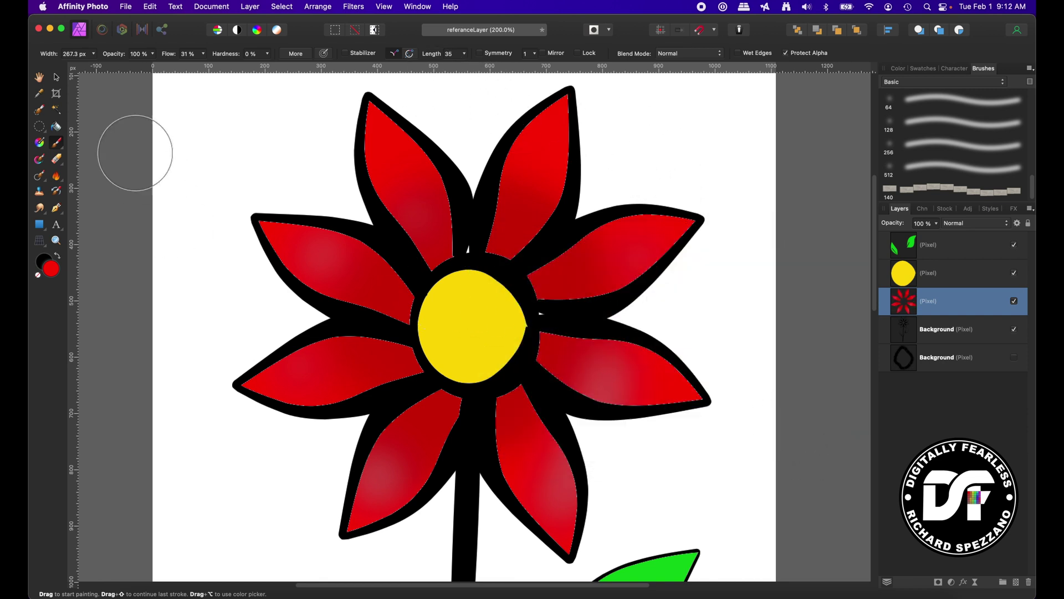
pyautogui.scroll(5, 428, 226)
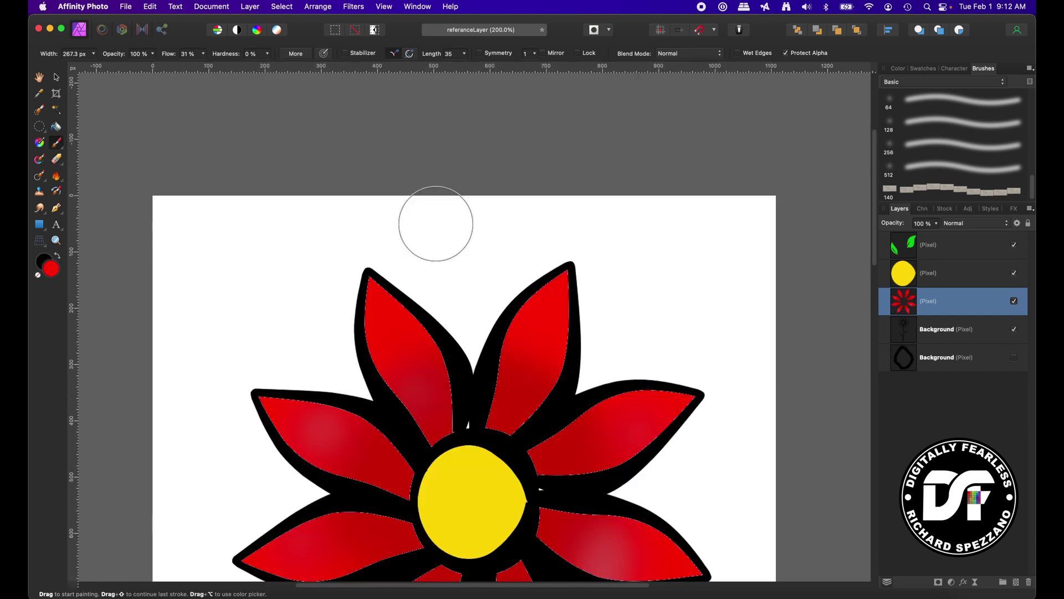
pyautogui.scroll(-2, 435, 221)
pyautogui.scroll(5, 436, 225)
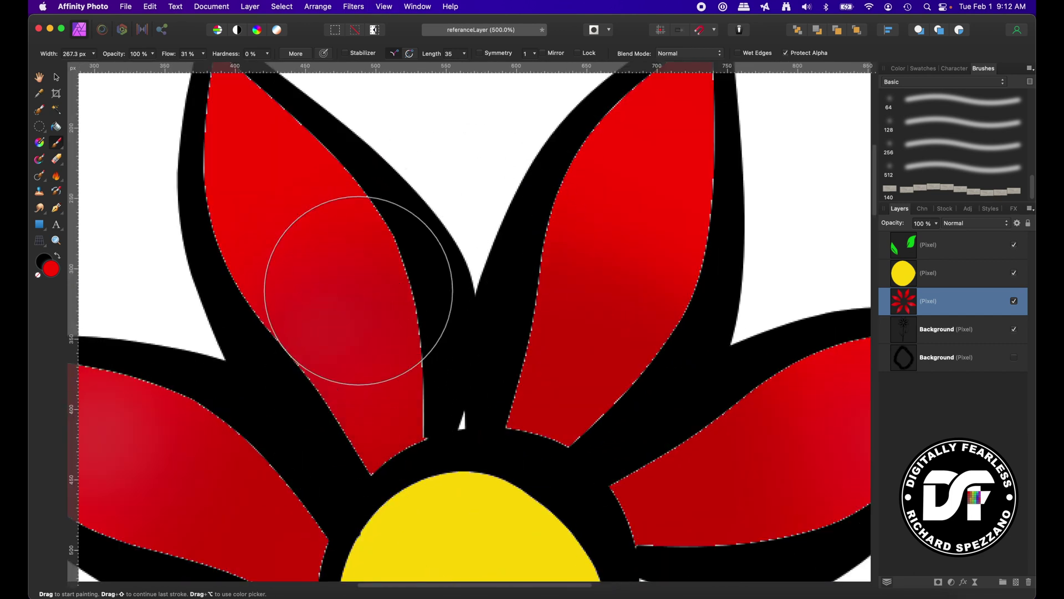
pyautogui.press('super+1')
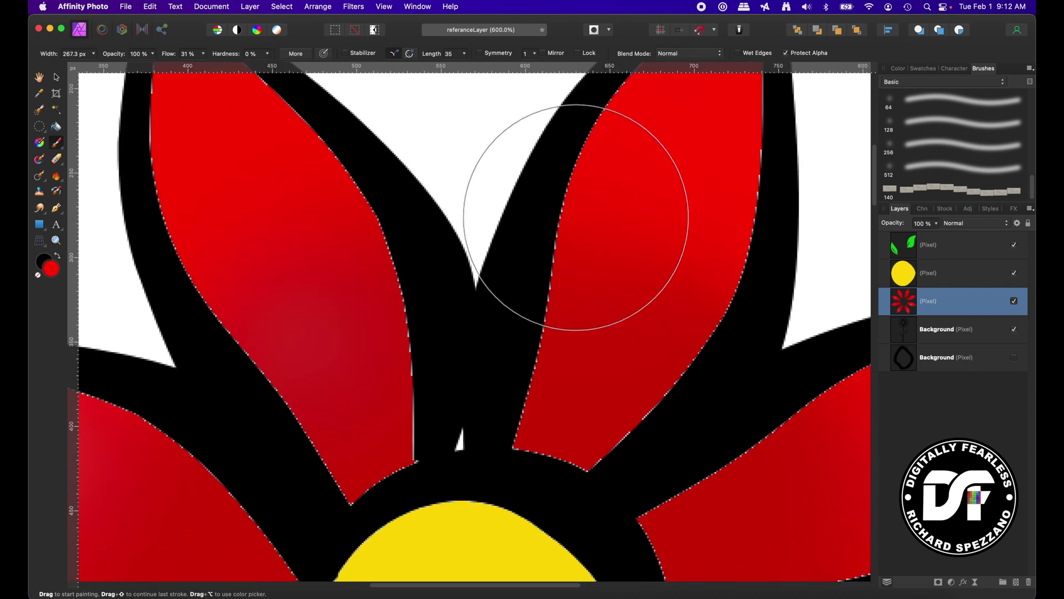
# Make the hidden bottom layer with the rough, textured black outline visible.
pyautogui.press('super+0')
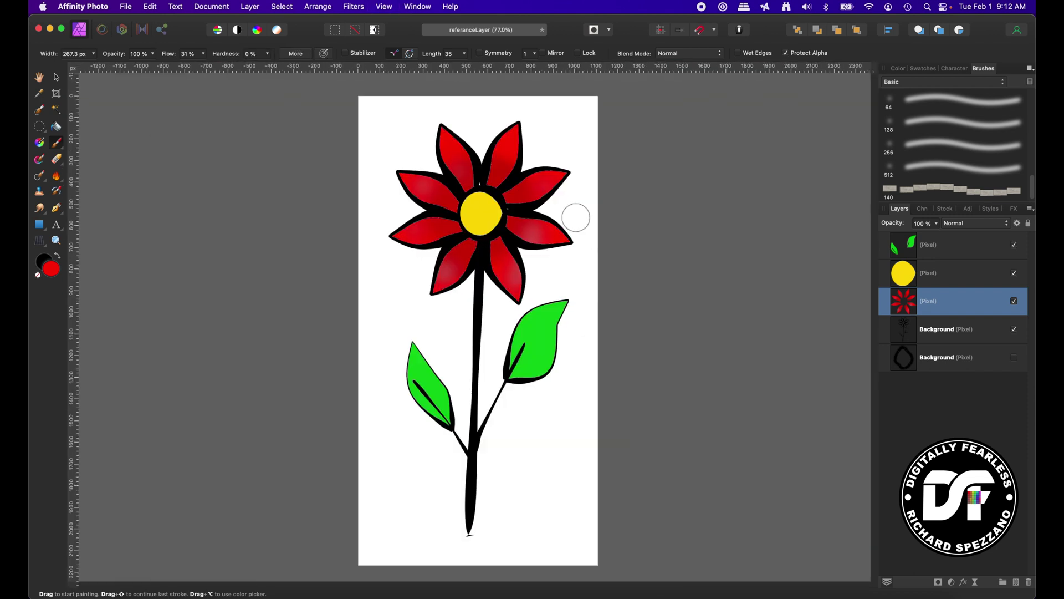
pyautogui.scroll(-5, 576, 218)
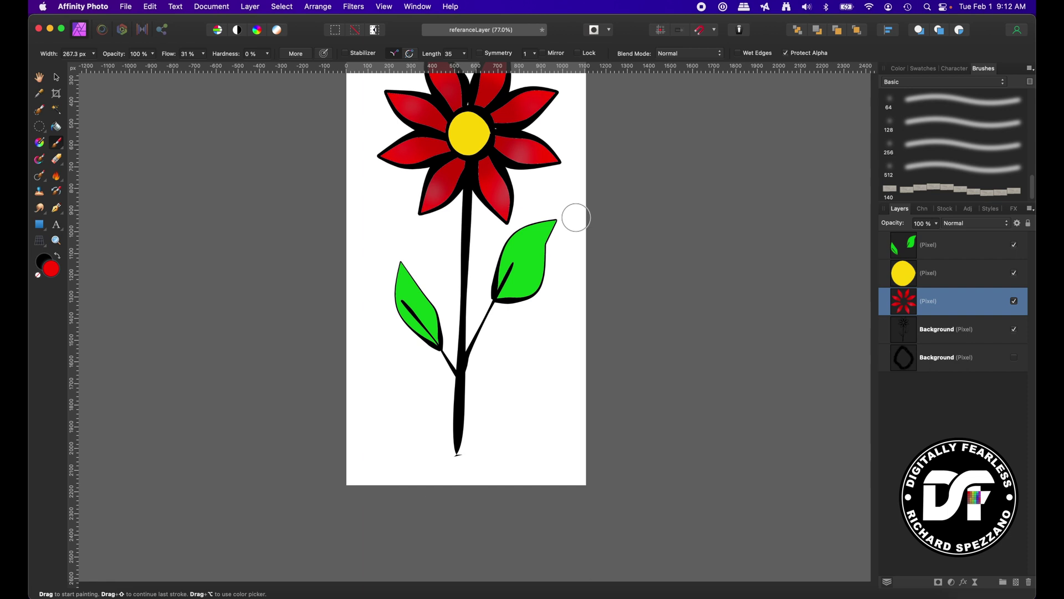
pyautogui.click(910, 357)
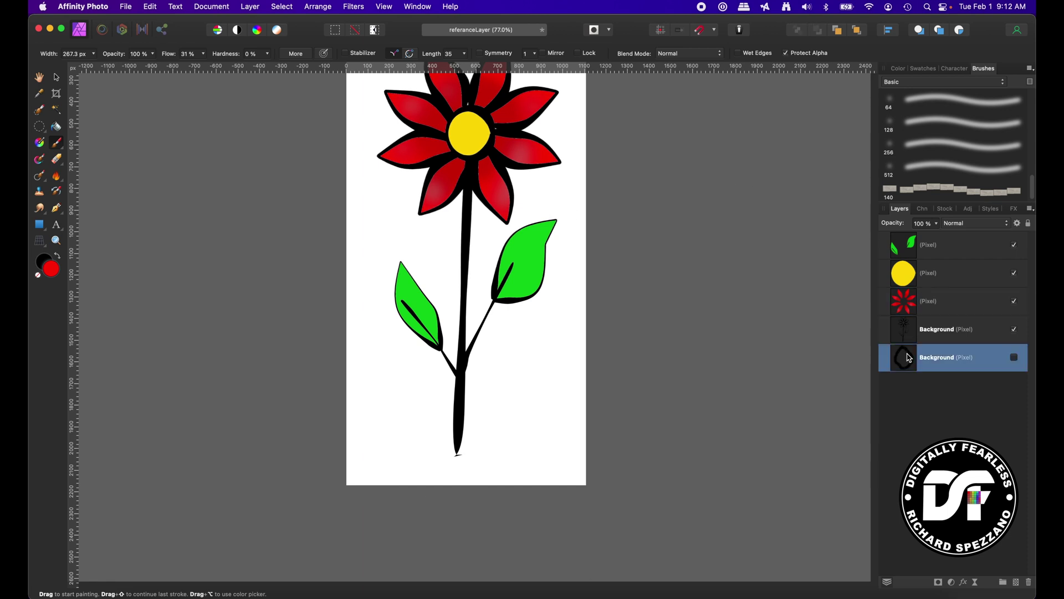
pyautogui.click(1019, 361)
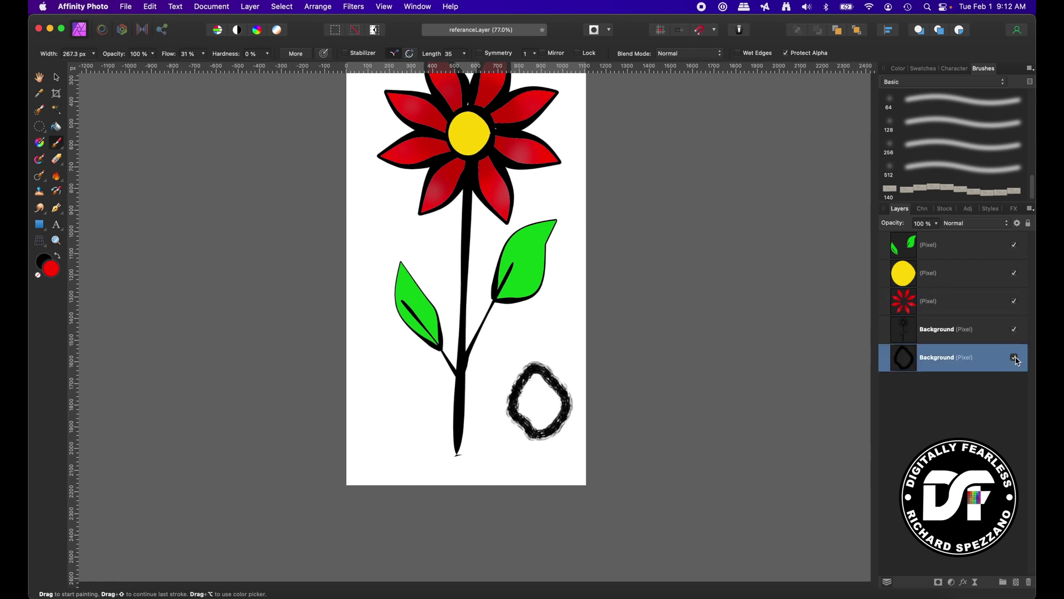
pyautogui.click(56, 241)
pyautogui.click(531, 393)
pyautogui.click(531, 393)
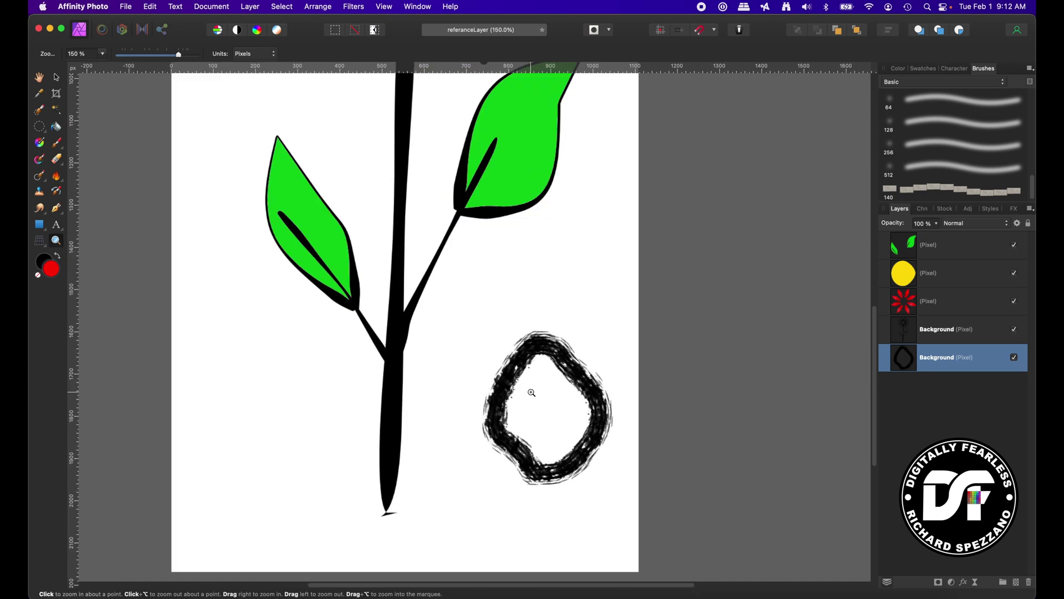
pyautogui.click(531, 392)
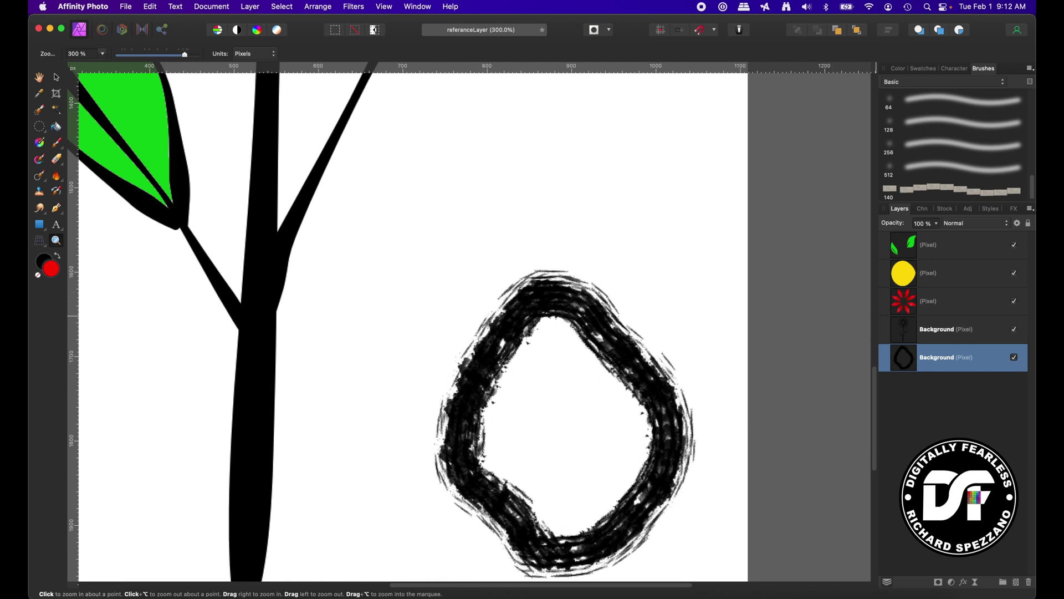
# Add a pixel layer above the rough outline and try flood filling its interior red at 20% tolerance.
pyautogui.click(1018, 583)
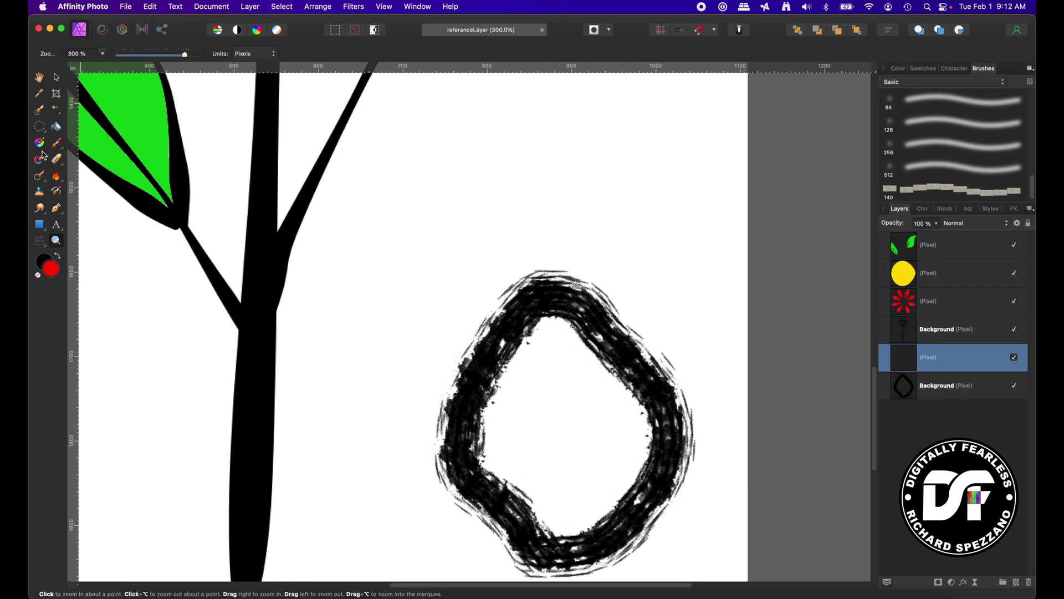
pyautogui.click(56, 126)
pyautogui.click(540, 380)
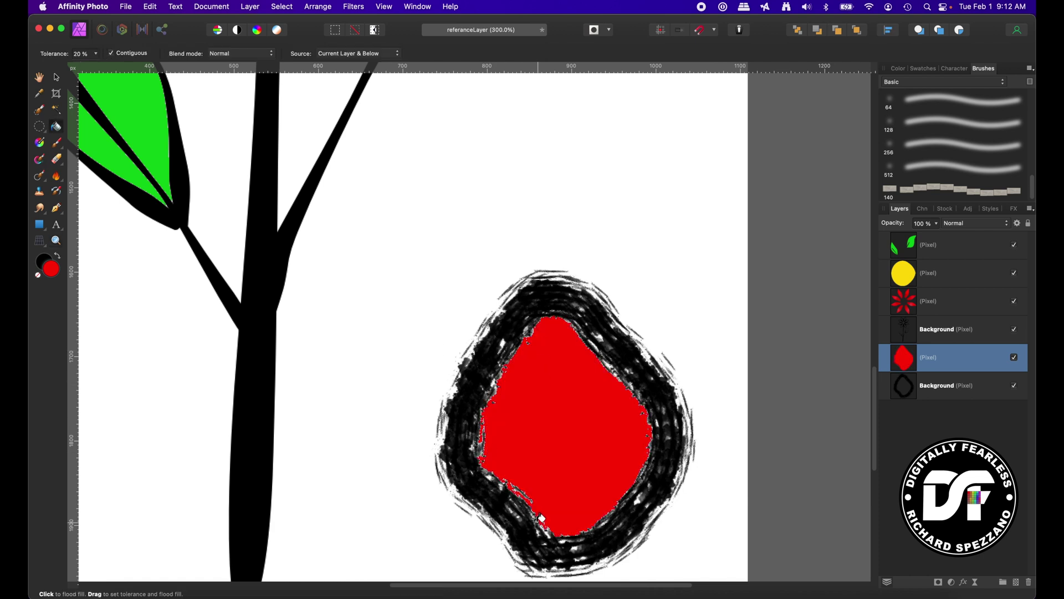
pyautogui.press('super+z')
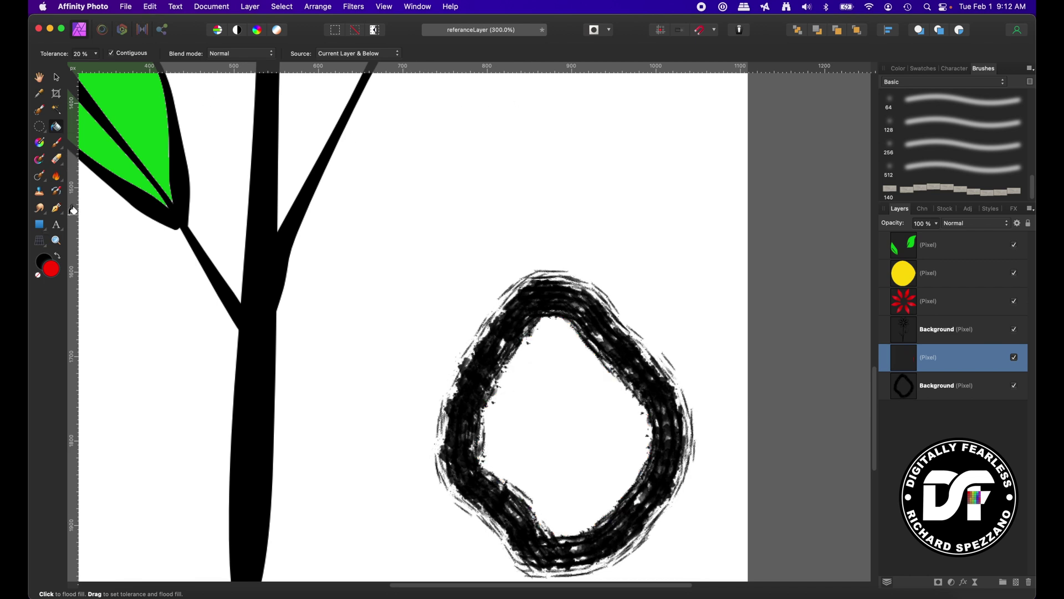
# Set the flood fill tolerance to 65% and fill the rough outline's interior with red.
pyautogui.click(95, 54)
pyautogui.moveTo(101, 67); pyautogui.dragTo(137, 67)
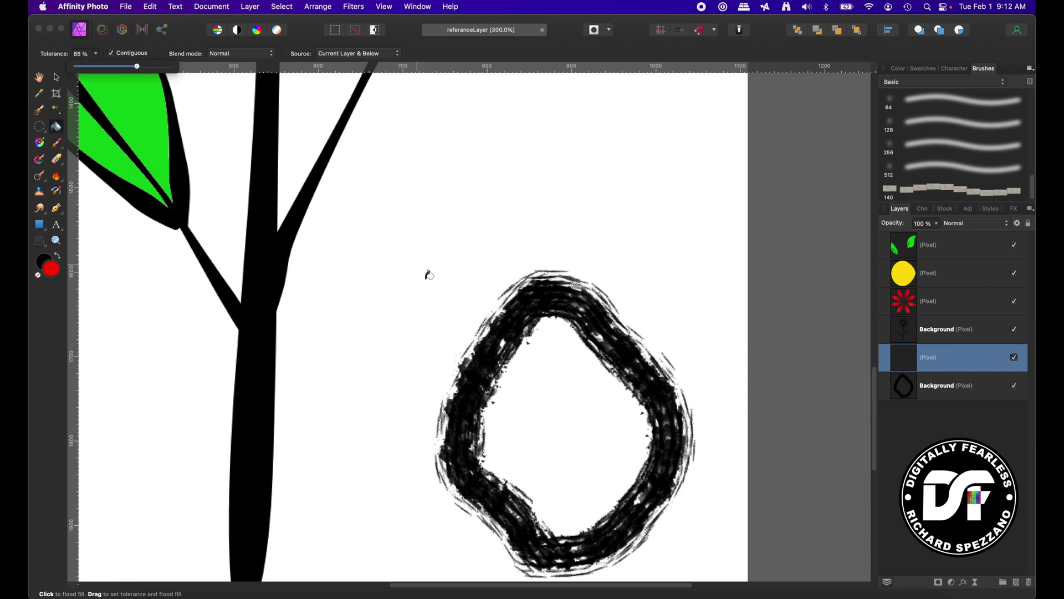
pyautogui.click(565, 384)
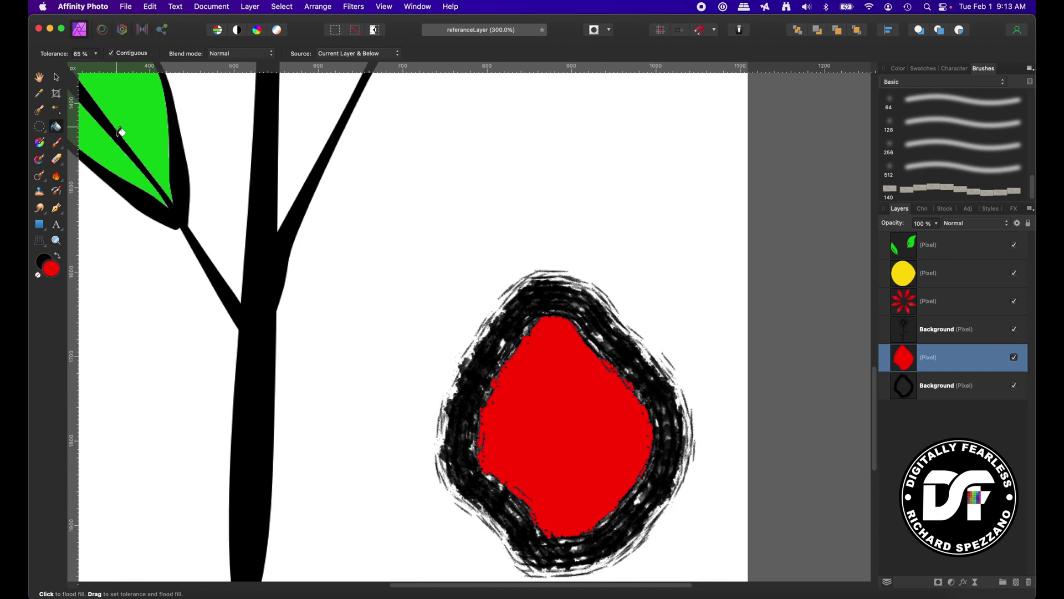
# Try to flood fill a lower petal red at 65% tolerance on the rough shape's fill layer.
pyautogui.scroll(10, 268, 183)
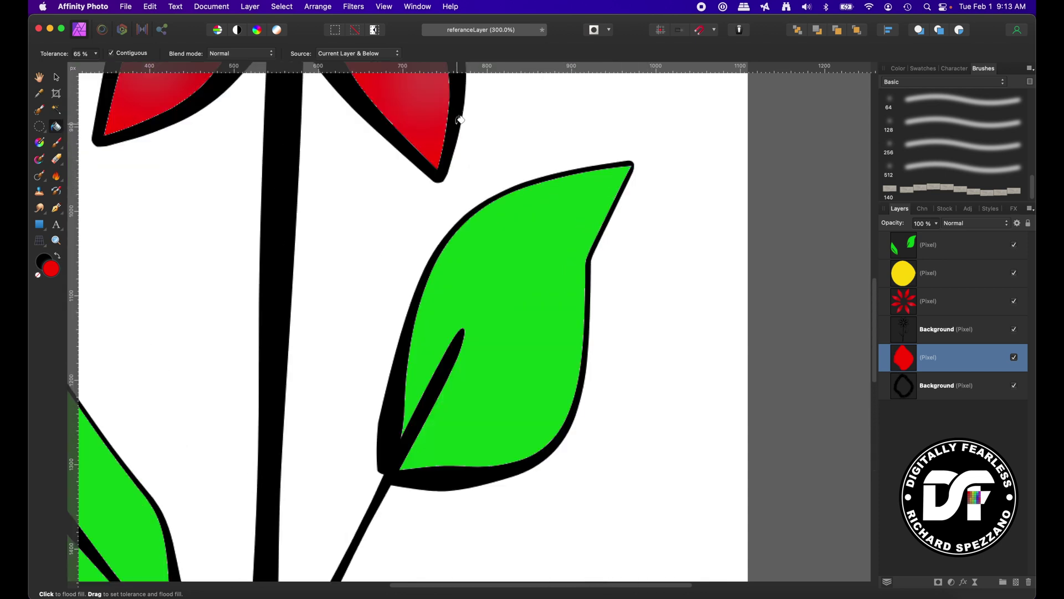
pyautogui.scroll(5, 460, 120)
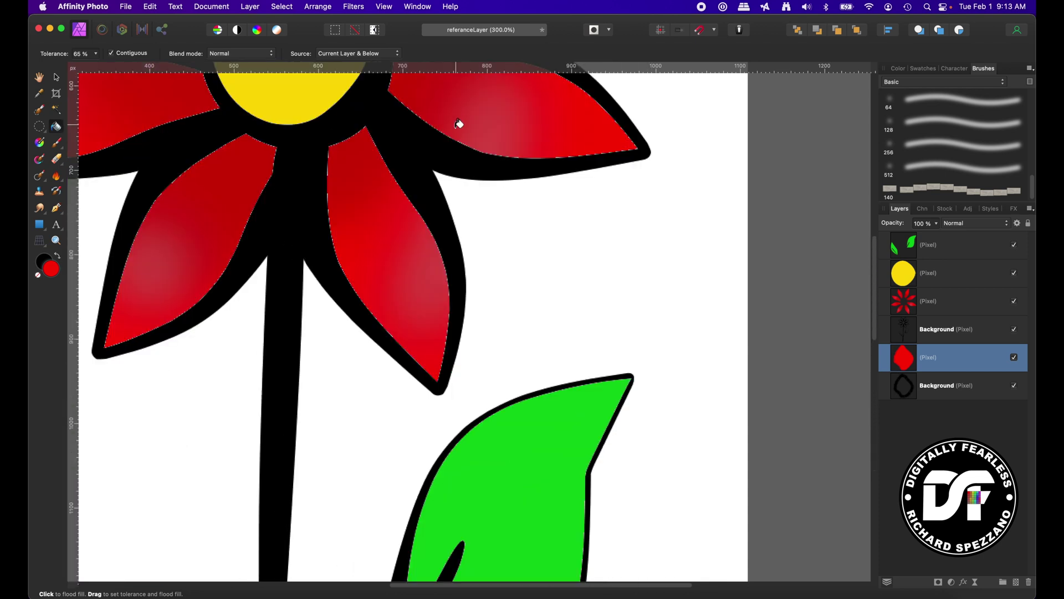
pyautogui.click(332, 192)
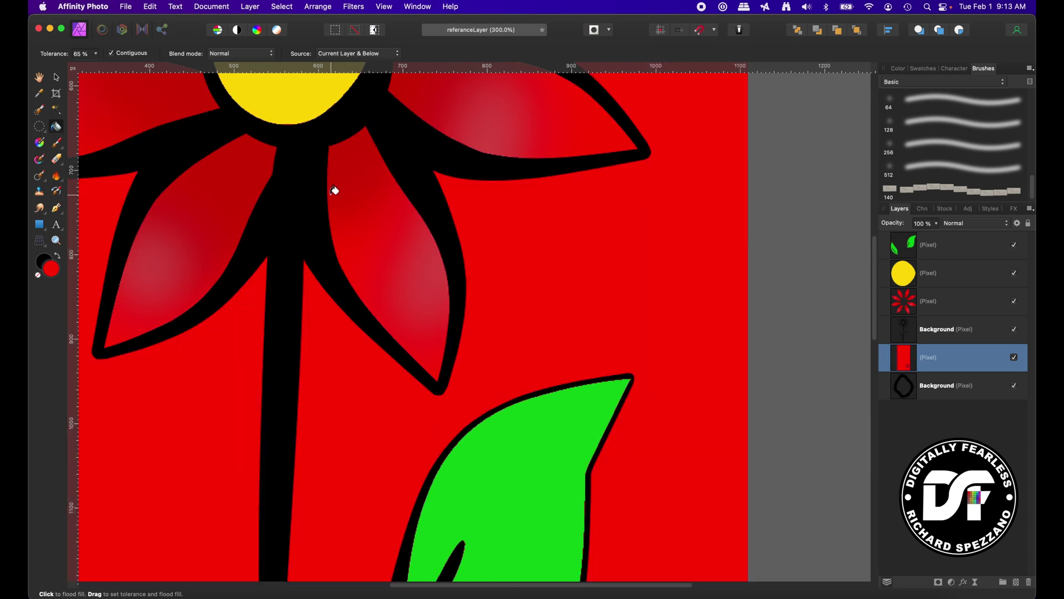
pyautogui.press('super+z')
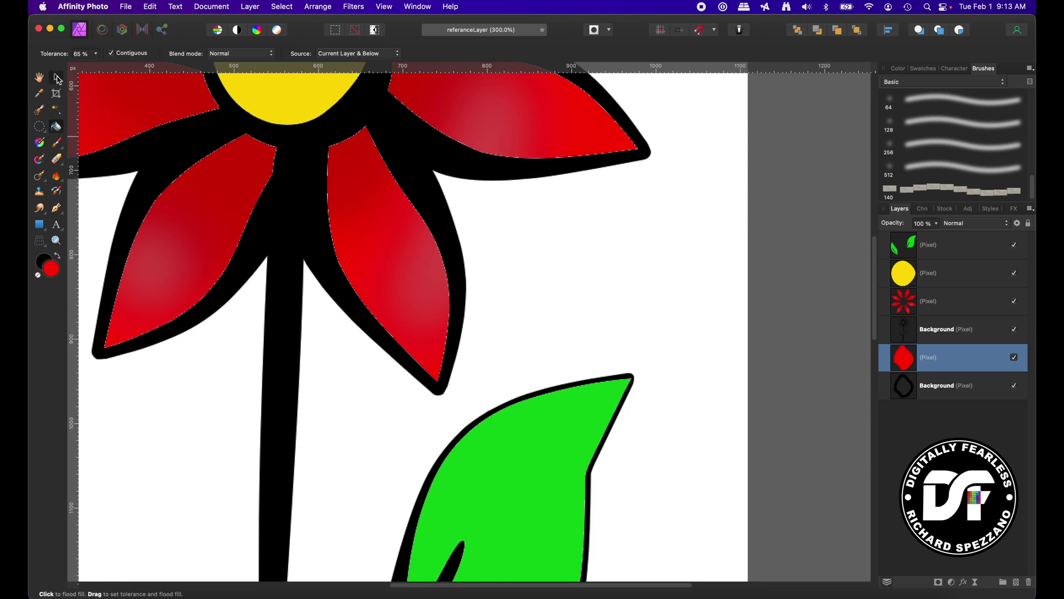
# Hide the shaded petals layer, add a pixel layer above it, and flood fill the petal just right of the stem red.
pyautogui.click(57, 80)
pyautogui.scroll(1, 610, 249)
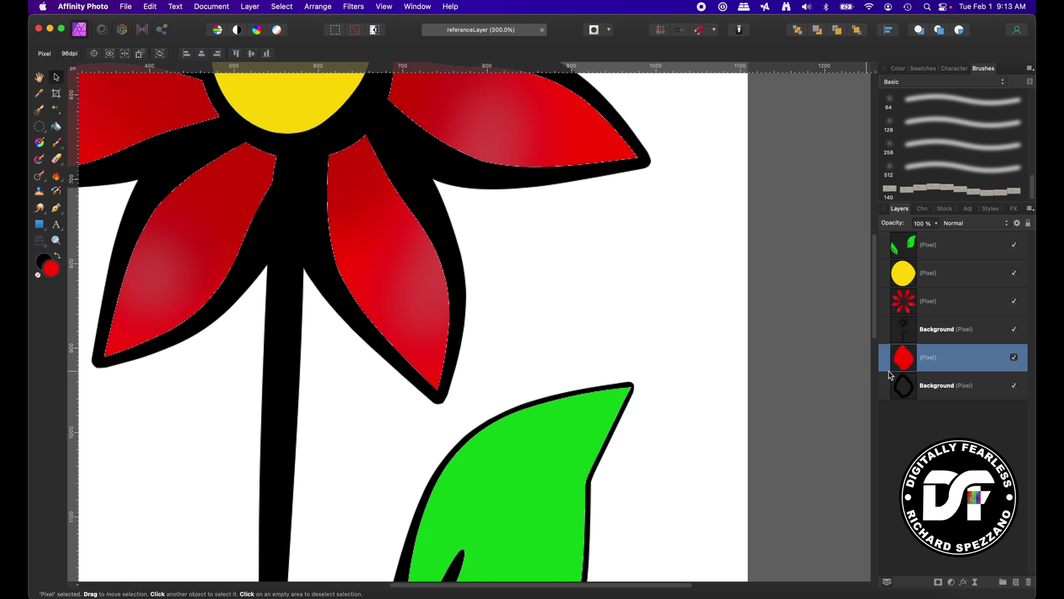
pyautogui.click(1015, 302)
pyautogui.click(991, 304)
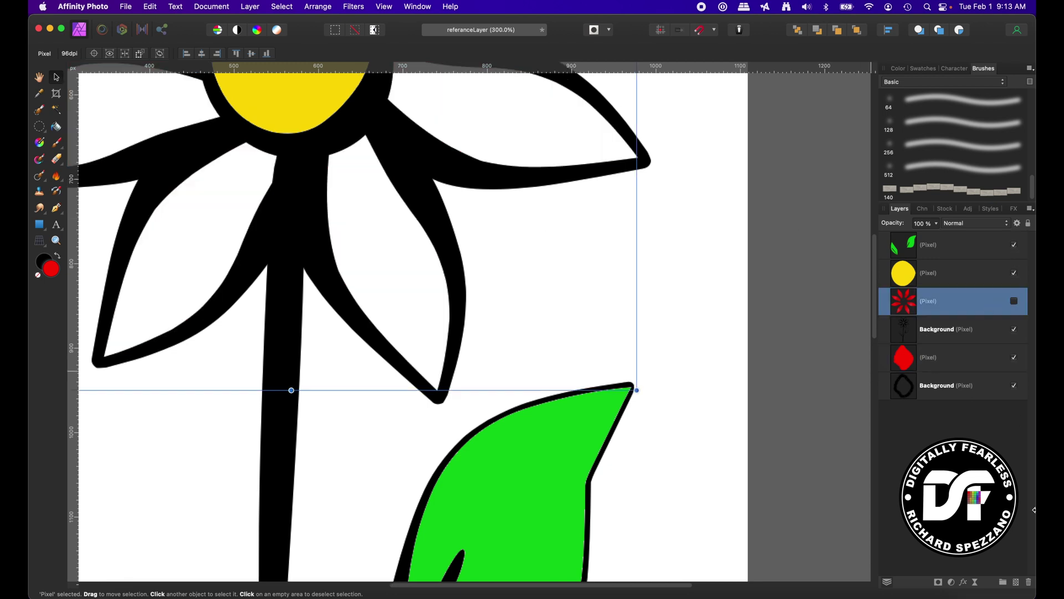
pyautogui.click(1019, 582)
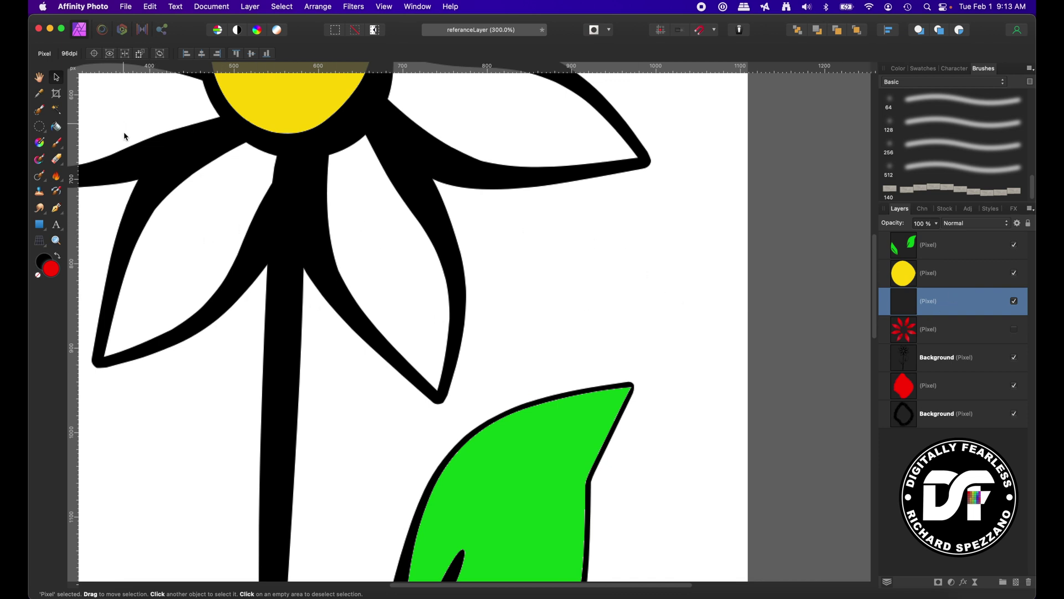
pyautogui.click(52, 130)
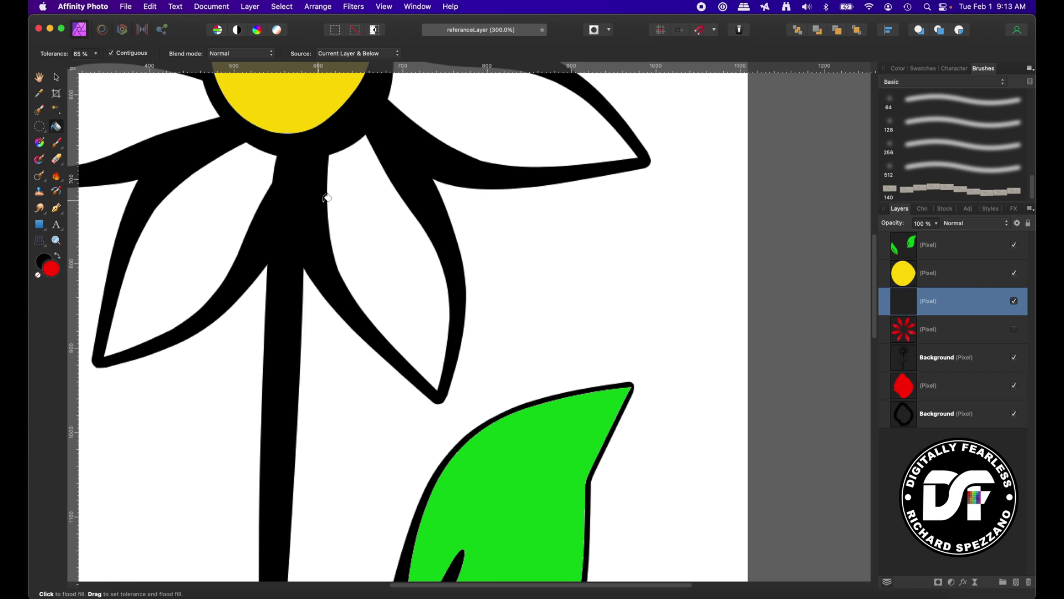
pyautogui.click(367, 205)
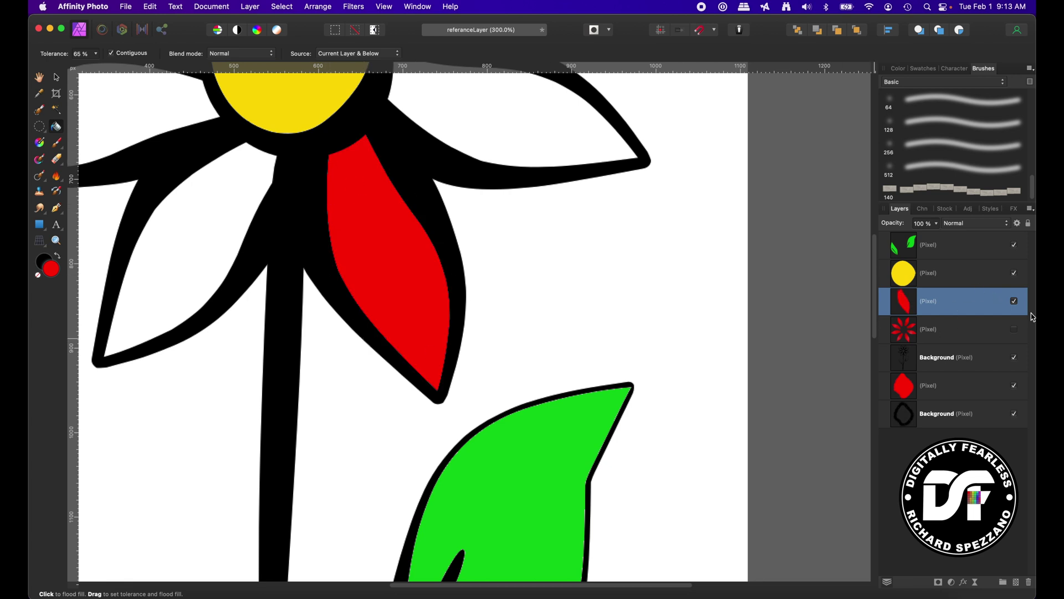
# Show the shaded petals layer again and toggle the newly filled petal layer off and on to compare them.
pyautogui.click(1015, 332)
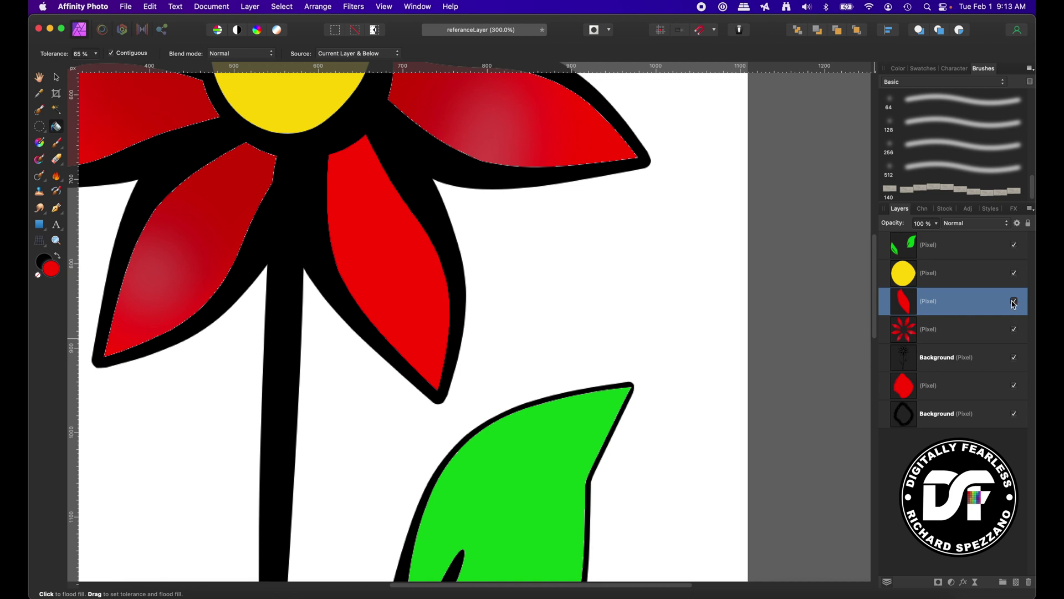
pyautogui.click(1014, 302)
pyautogui.click(1014, 302)
pyautogui.click(1014, 302)
pyautogui.click(1014, 303)
pyautogui.scroll(-5, 675, 275)
pyautogui.press('super+0')
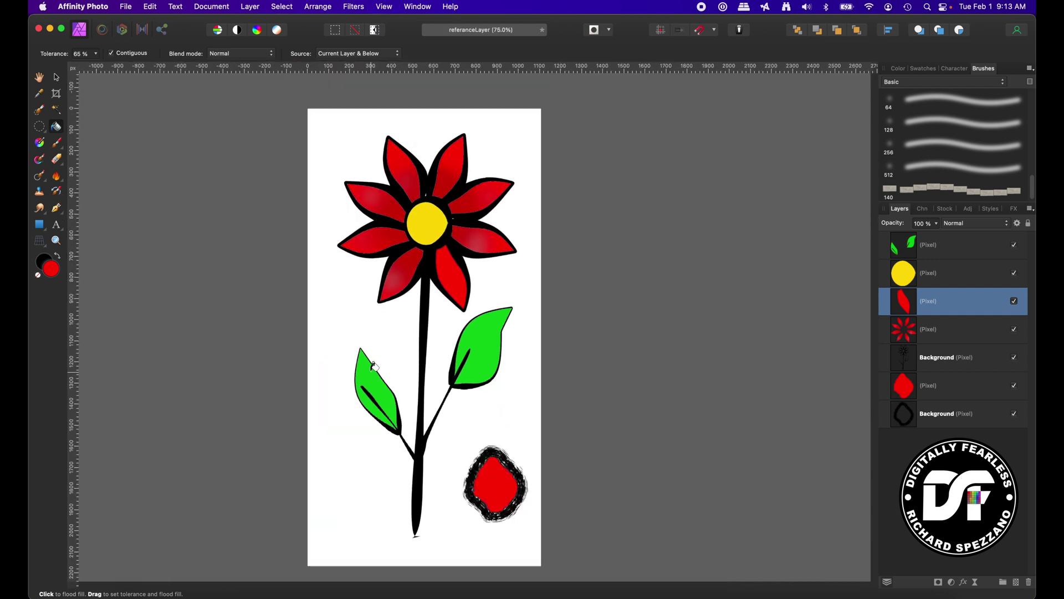
pyautogui.scroll(2, 375, 367)
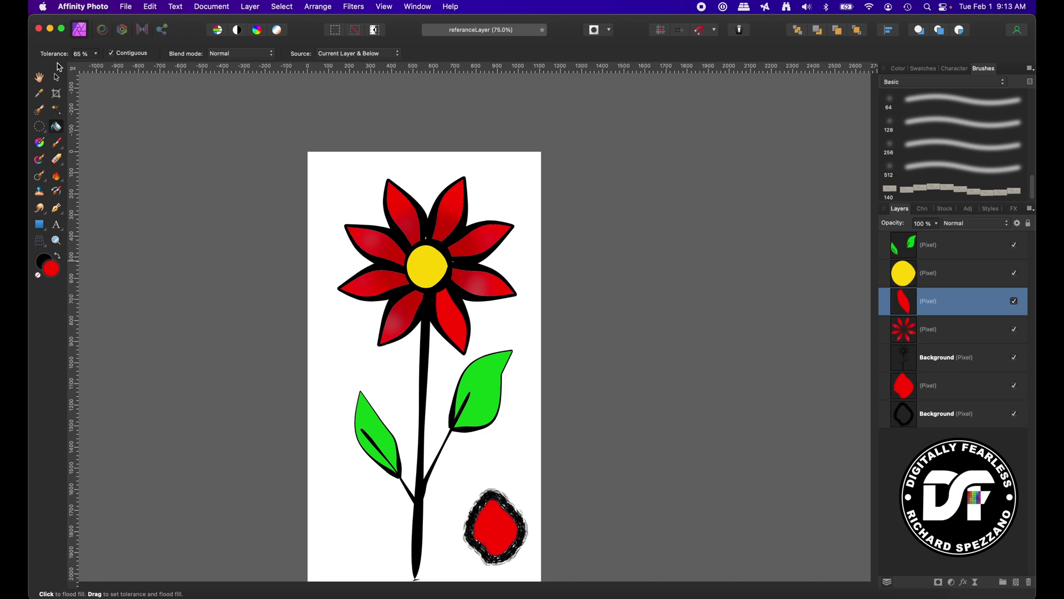
# Choose a 320 px speckled brush from the Textures category.
pyautogui.click(57, 77)
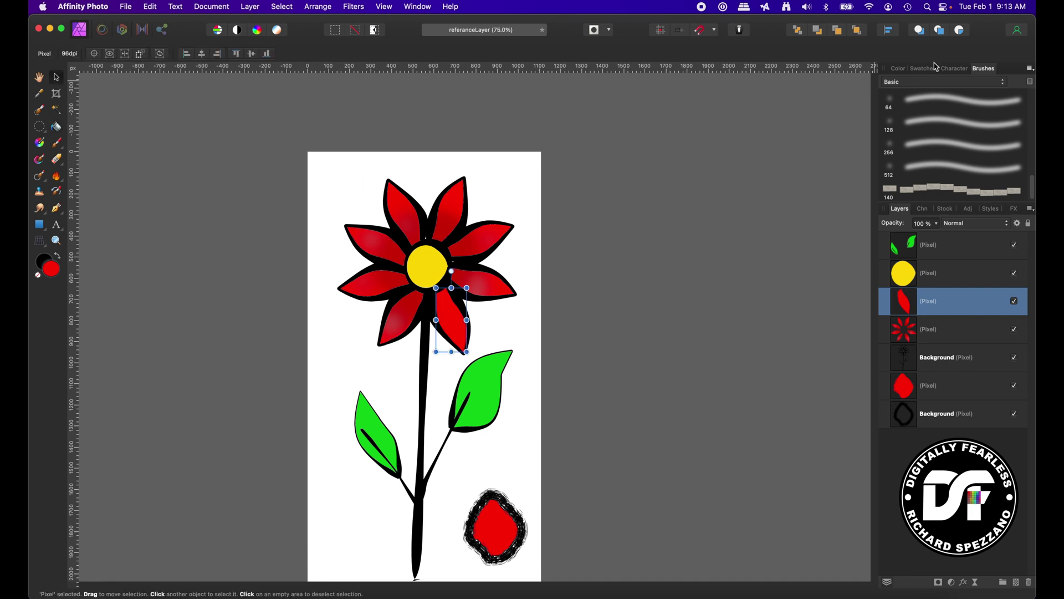
pyautogui.click(958, 82)
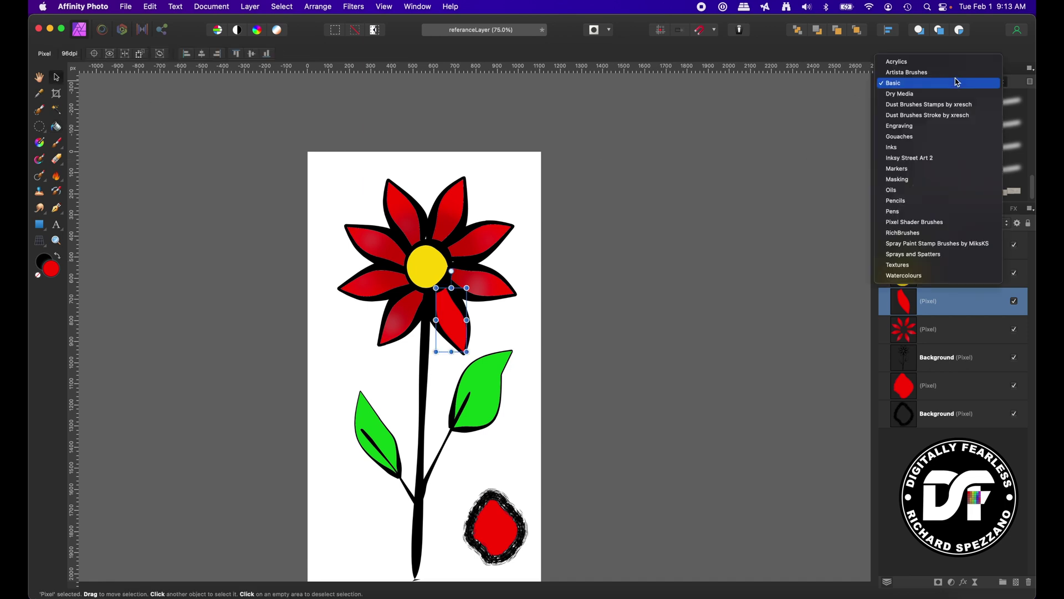
pyautogui.click(955, 266)
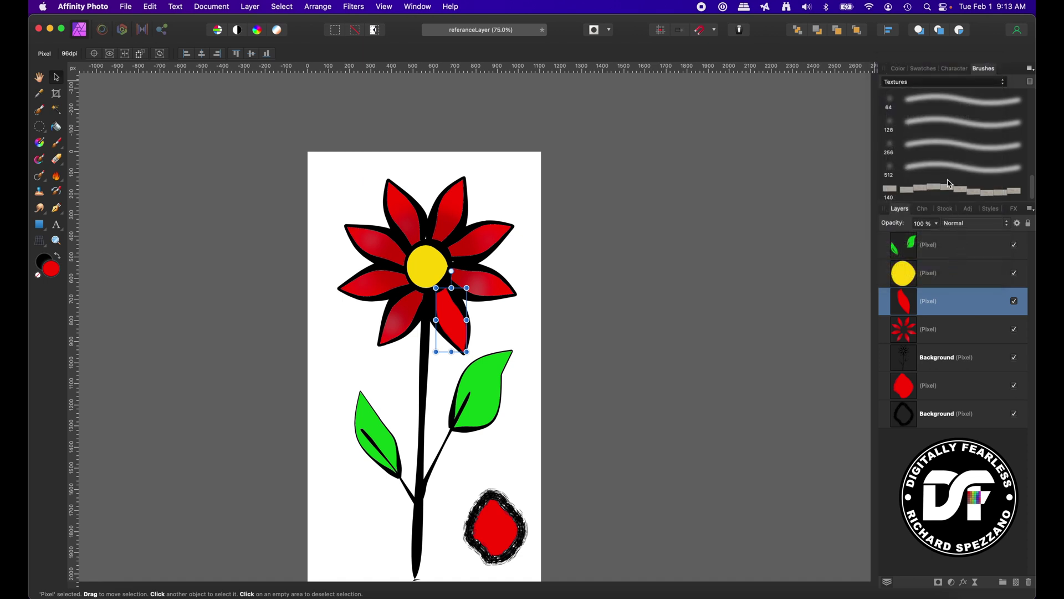
pyautogui.scroll(-5, 951, 183)
pyautogui.scroll(8, 966, 161)
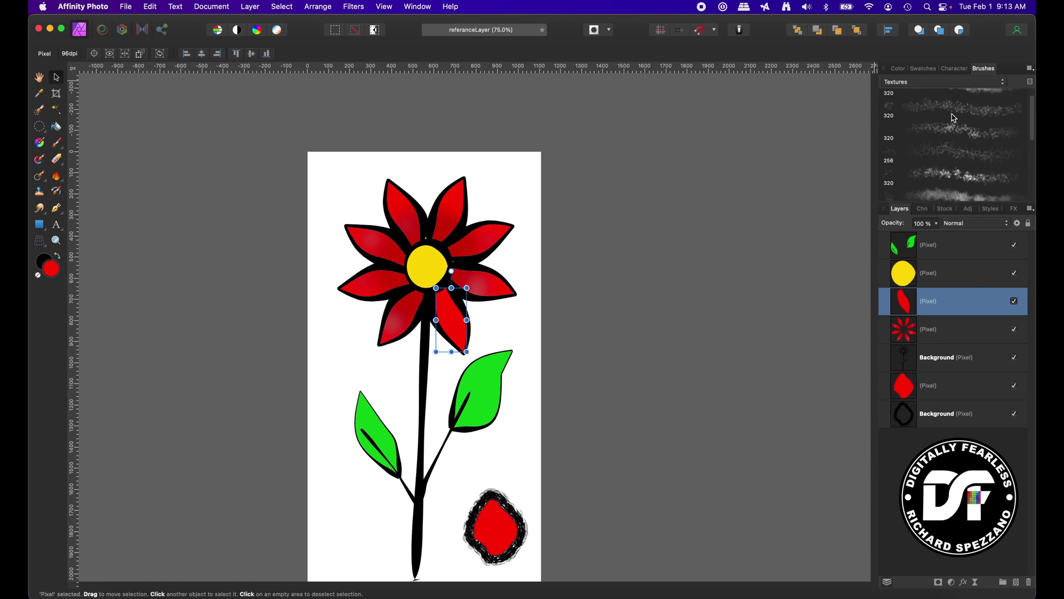
pyautogui.click(953, 133)
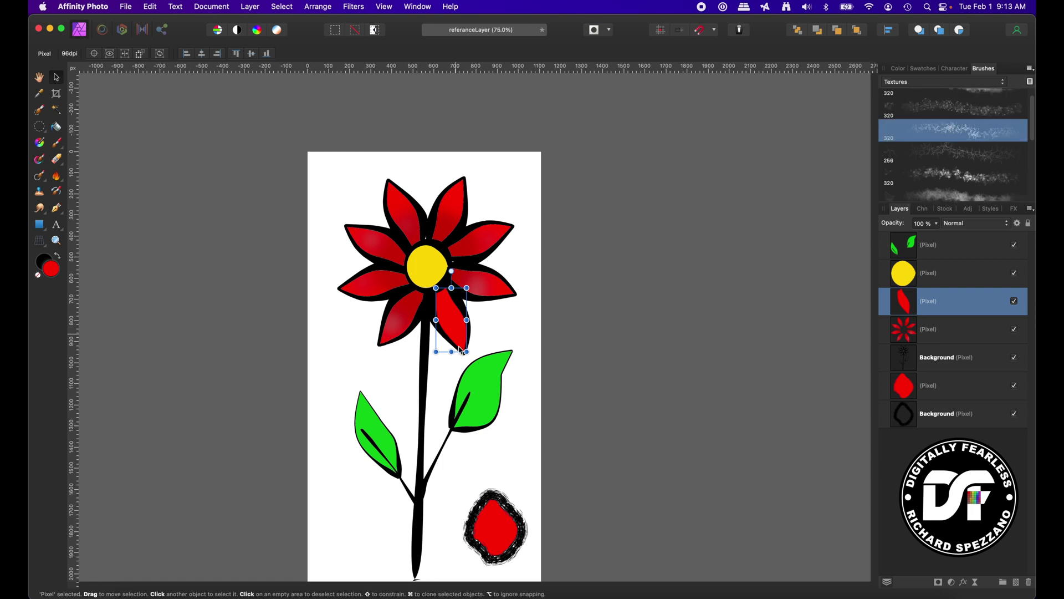
# Select the leaves layer, sample the leaf green as the brush colour, and darken it to 09A413.
pyautogui.click(916, 246)
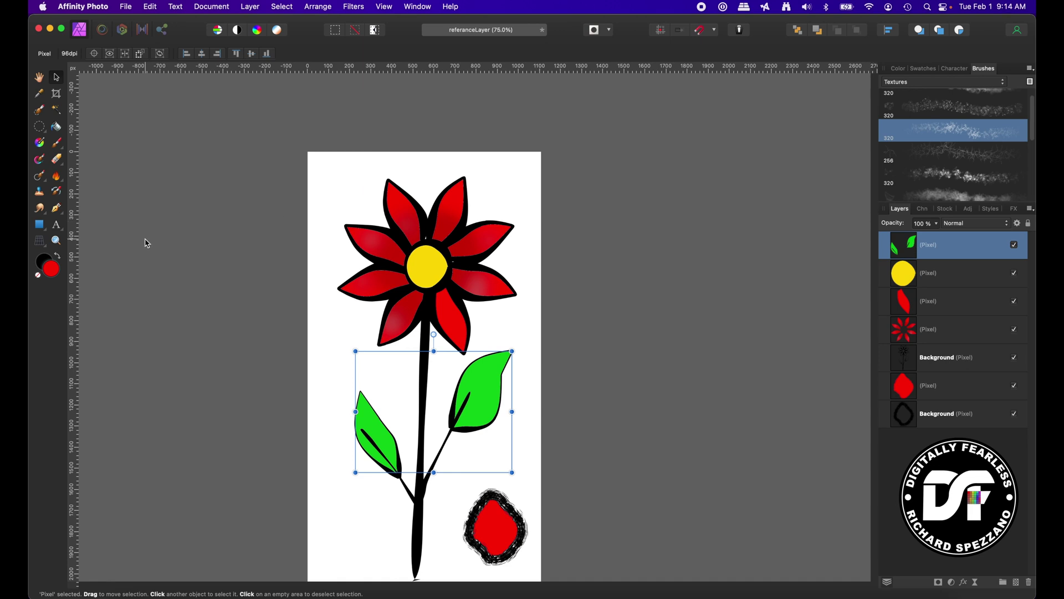
pyautogui.press('super+2')
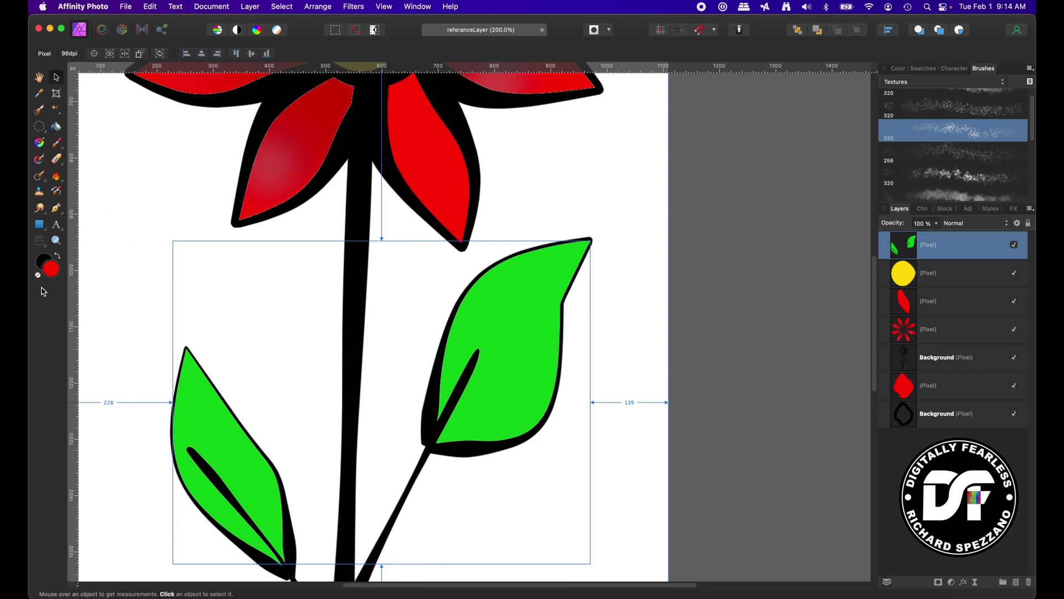
pyautogui.doubleClick(53, 273)
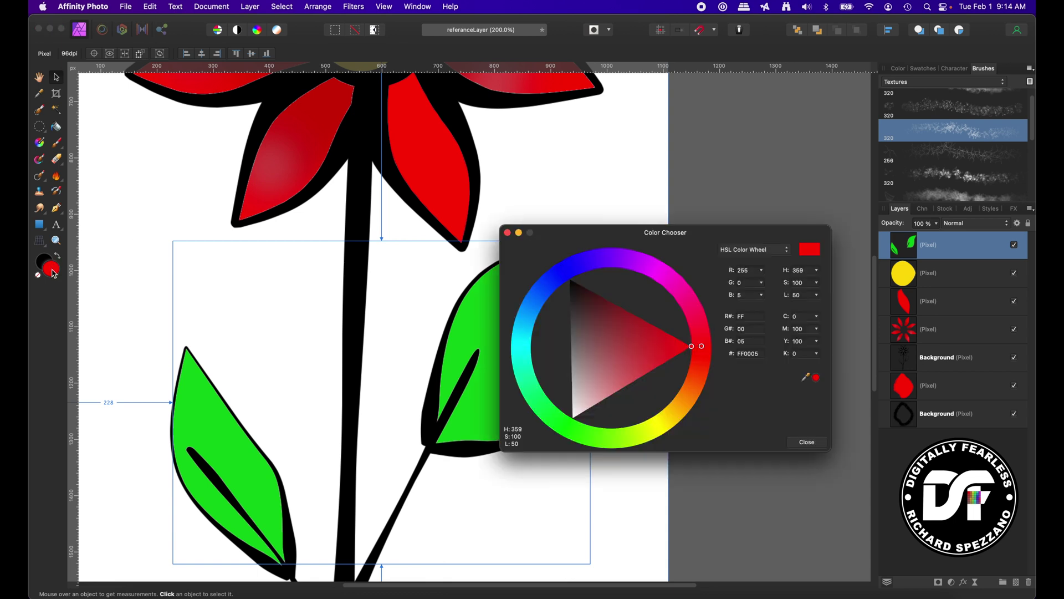
pyautogui.moveTo(825, 379); pyautogui.dragTo(226, 439)
pyautogui.click(817, 379)
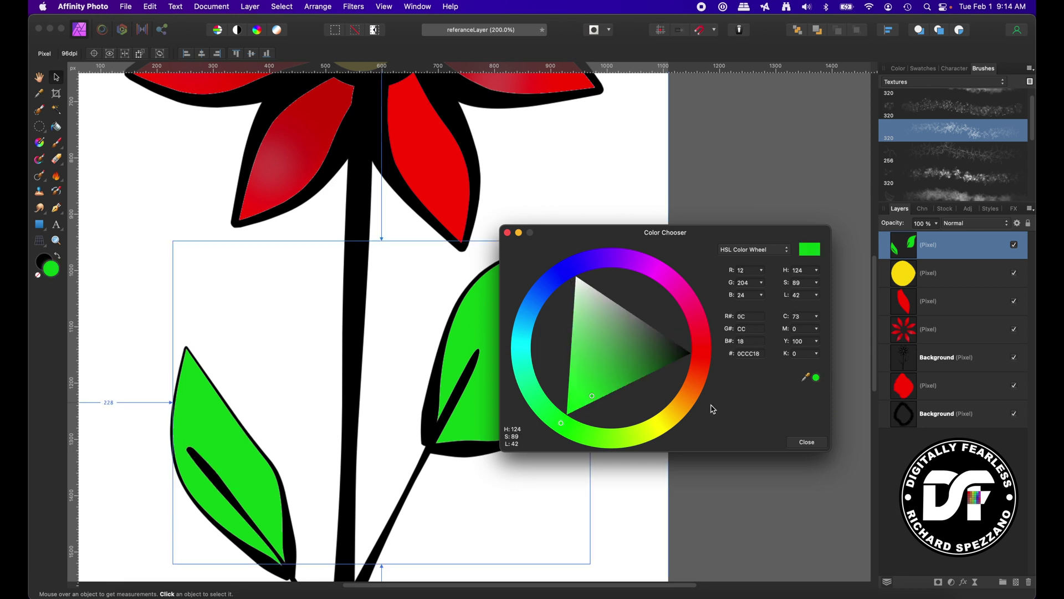
pyautogui.click(603, 392)
pyautogui.moveTo(607, 393); pyautogui.dragTo(613, 392)
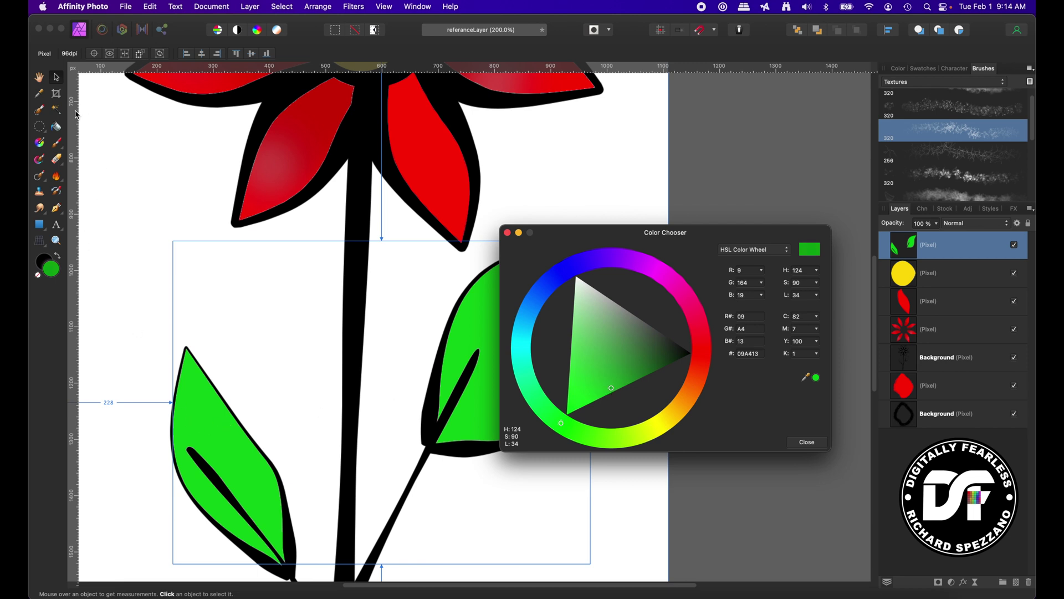
# Paint darker green texture over both leaves with the 320 px texture brush and alpha protected.
pyautogui.click(56, 145)
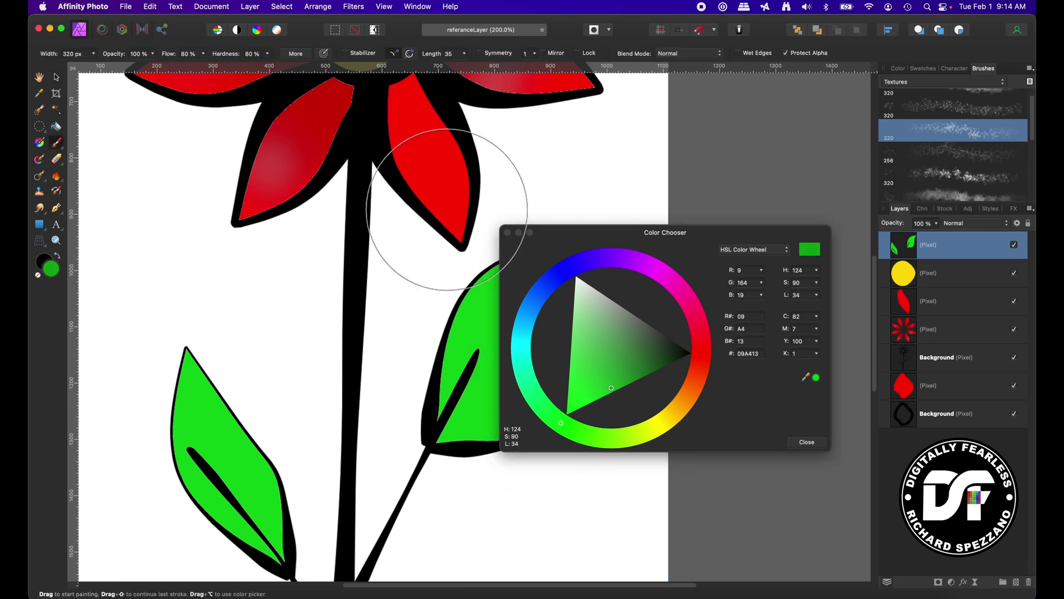
pyautogui.click(508, 232)
pyautogui.moveTo(209, 432)
pyautogui.mouseDown()
pyautogui.moveTo(199, 375)
pyautogui.moveTo(214, 432)
pyautogui.moveTo(254, 501)
pyautogui.moveTo(497, 421)
pyautogui.moveTo(557, 355)
pyautogui.moveTo(606, 238)
pyautogui.mouseUp()
pyautogui.moveTo(724, 185)
pyautogui.mouseDown()
pyautogui.moveTo(538, 238)
pyautogui.moveTo(377, 308)
pyautogui.moveTo(282, 388)
pyautogui.moveTo(264, 453)
pyautogui.moveTo(487, 408)
pyautogui.moveTo(554, 368)
pyautogui.moveTo(225, 546)
pyautogui.mouseUp()
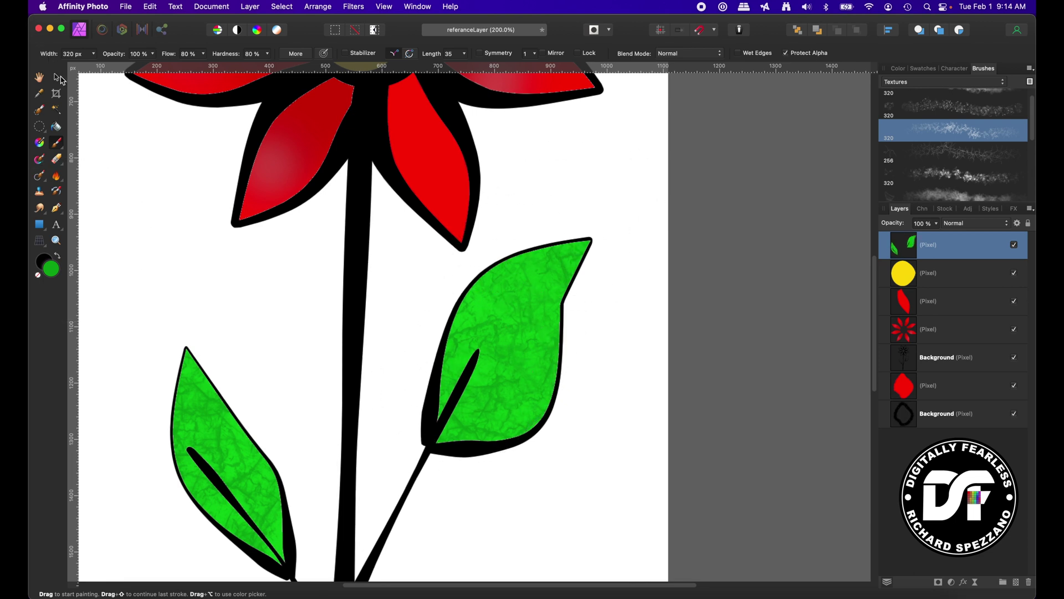
# Hide both Background outline layers so that only the coloured fills of the flower, leaves and bud shape show.
pyautogui.click(56, 77)
pyautogui.scroll(10, 265, 115)
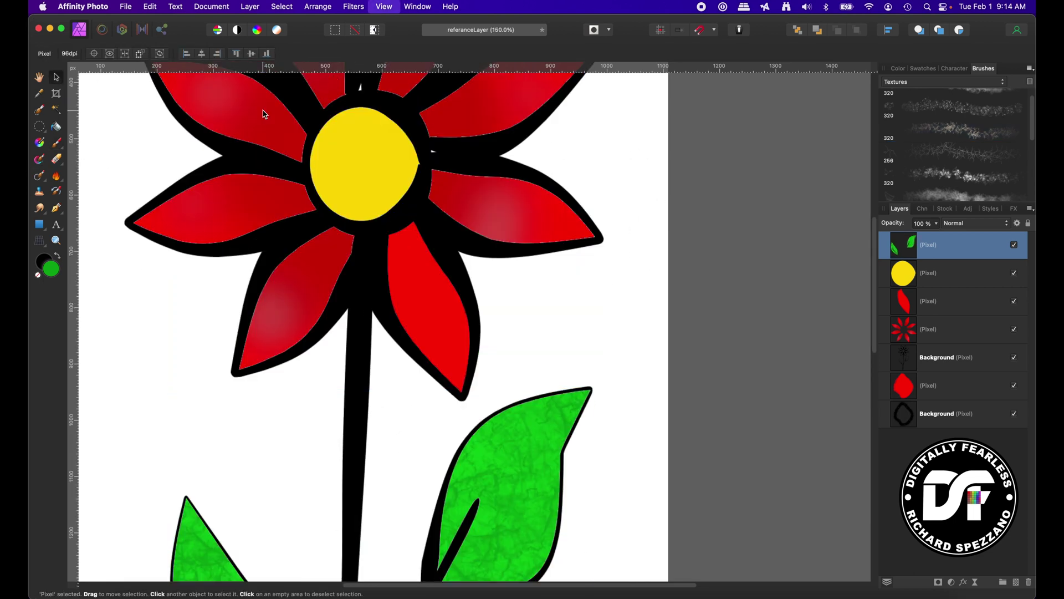
pyautogui.press('super+minus')
pyautogui.press('super+minus')
pyautogui.press('super+minus')
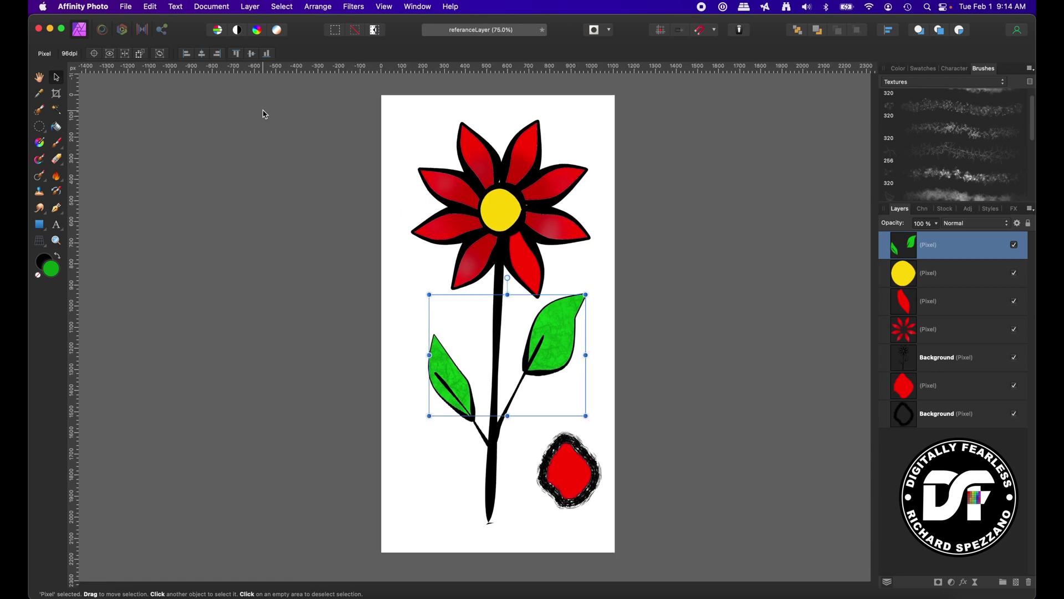
pyautogui.click(56, 128)
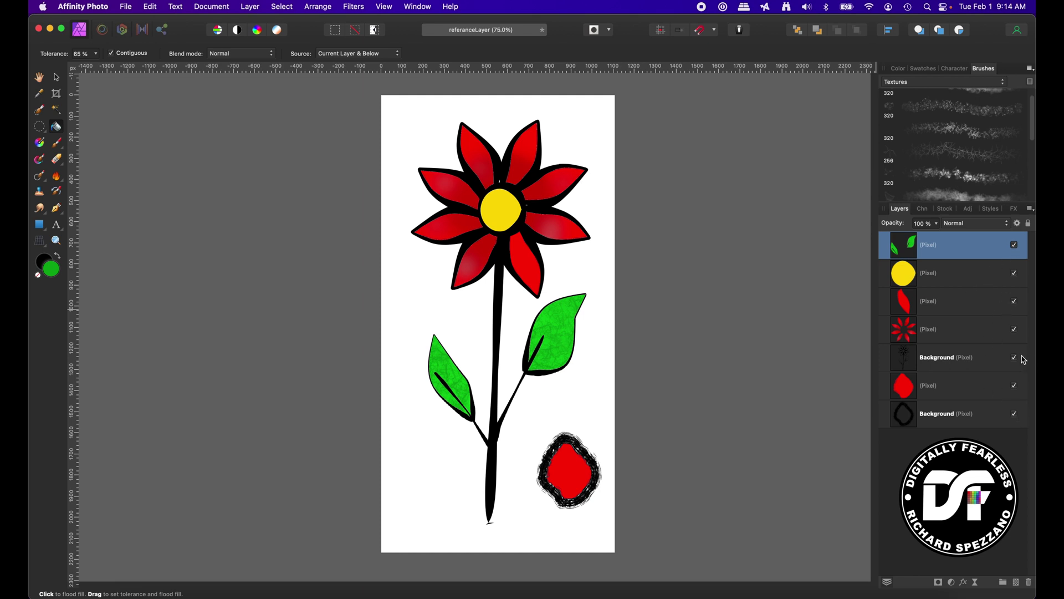
pyautogui.click(1014, 414)
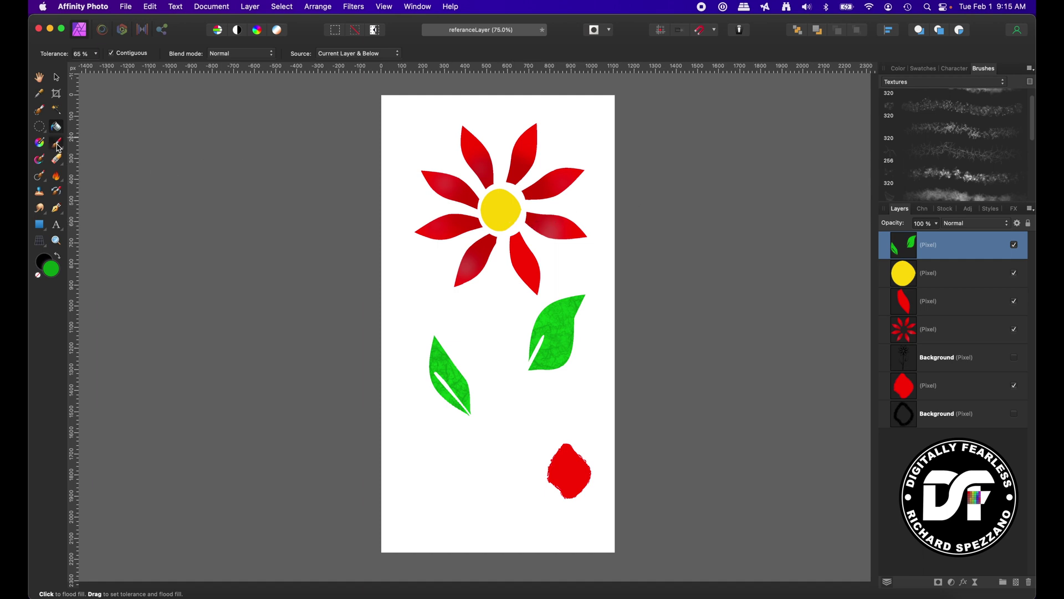
# Paint green texture over the single lower petal on its own layer with the 320 px brush and alpha protected.
pyautogui.press('b')
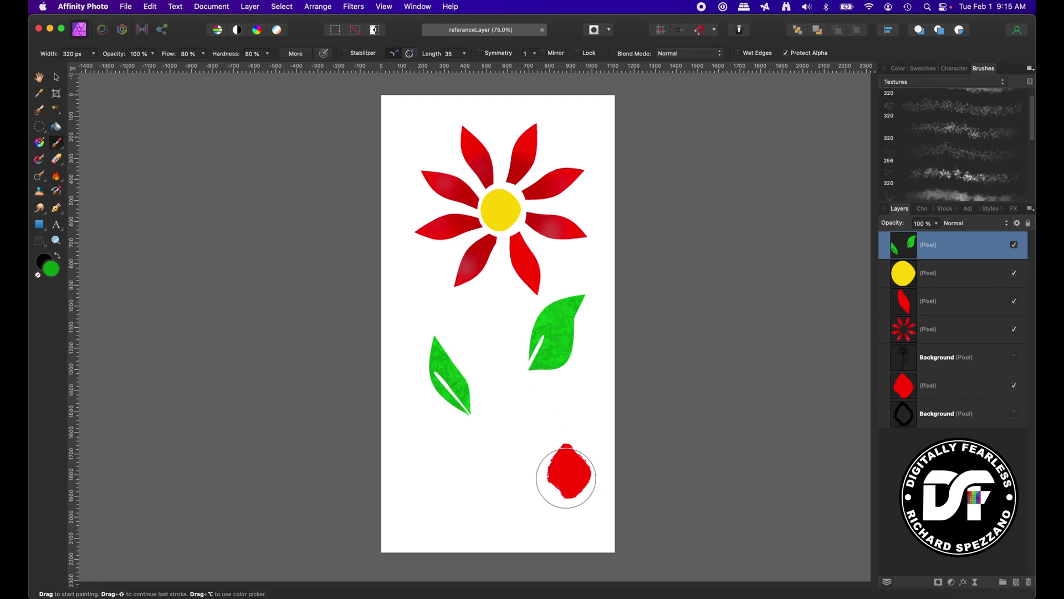
pyautogui.click(912, 309)
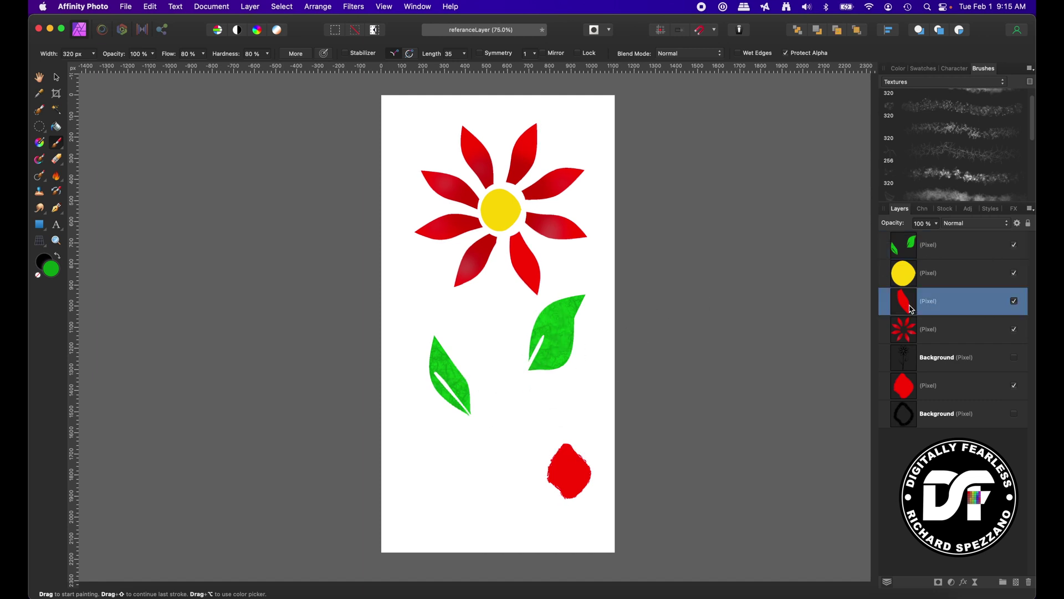
pyautogui.moveTo(565, 304)
pyautogui.mouseDown()
pyautogui.moveTo(535, 283)
pyautogui.moveTo(520, 218)
pyautogui.moveTo(530, 298)
pyautogui.moveTo(520, 194)
pyautogui.moveTo(515, 300)
pyautogui.moveTo(529, 202)
pyautogui.mouseUp()
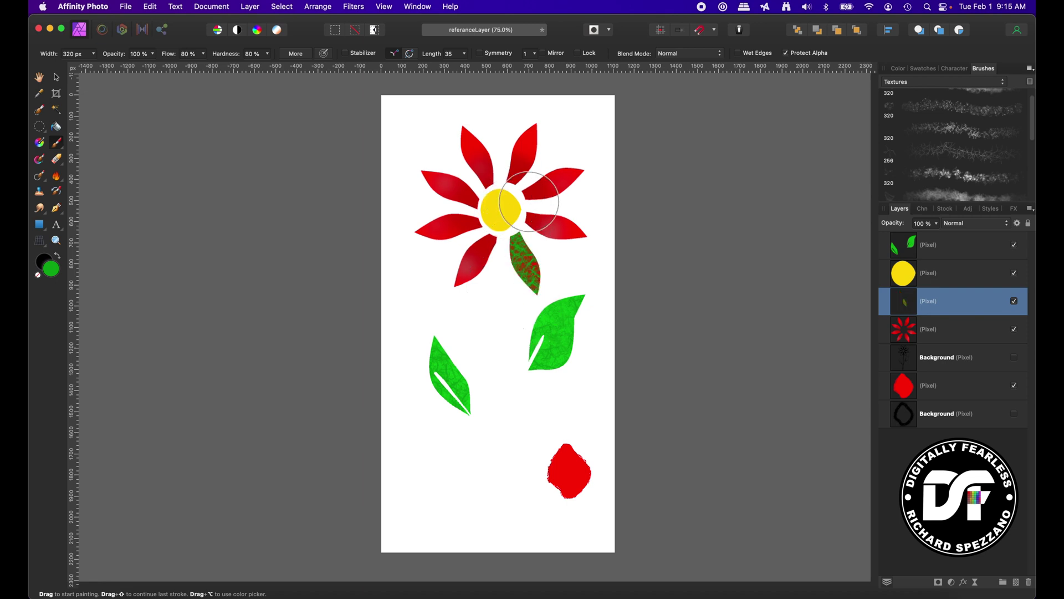
# Paint the green texture across most petals on the multi-petal layer, and show the flower's Background outline layer again.
pyautogui.click(912, 330)
pyautogui.moveTo(564, 202)
pyautogui.mouseDown()
pyautogui.moveTo(522, 164)
pyautogui.moveTo(474, 161)
pyautogui.moveTo(425, 222)
pyautogui.moveTo(459, 304)
pyautogui.moveTo(554, 294)
pyautogui.moveTo(557, 198)
pyautogui.moveTo(502, 245)
pyautogui.moveTo(581, 257)
pyautogui.moveTo(543, 219)
pyautogui.moveTo(413, 316)
pyautogui.moveTo(414, 351)
pyautogui.mouseUp()
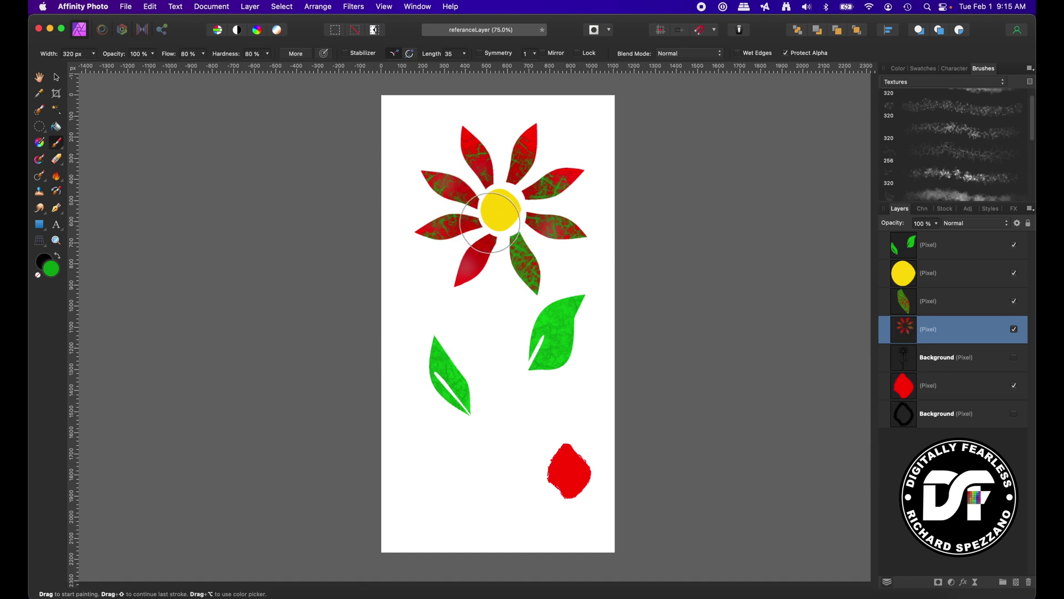
pyautogui.click(1016, 359)
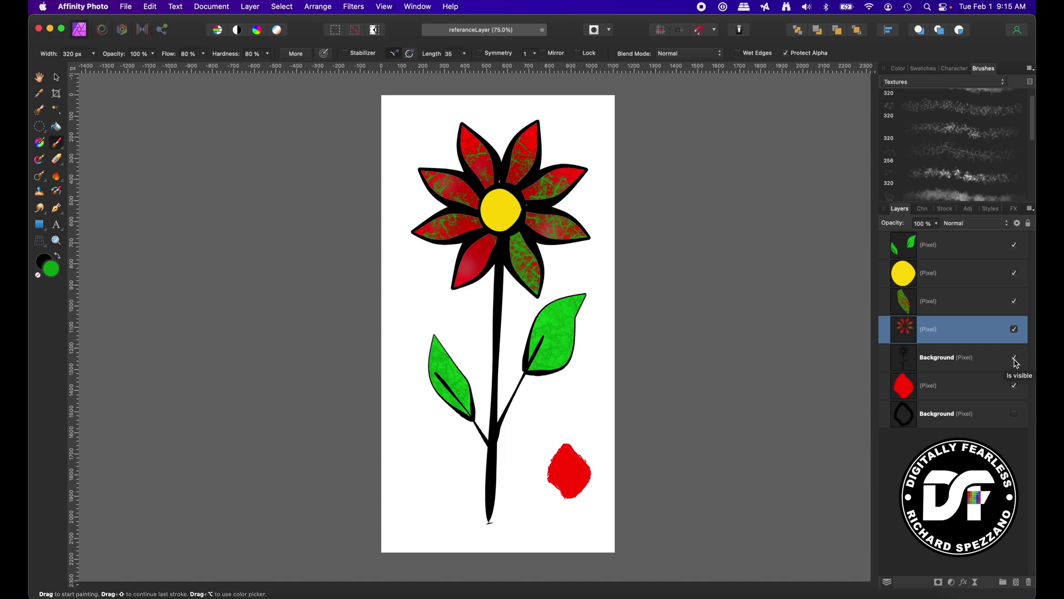